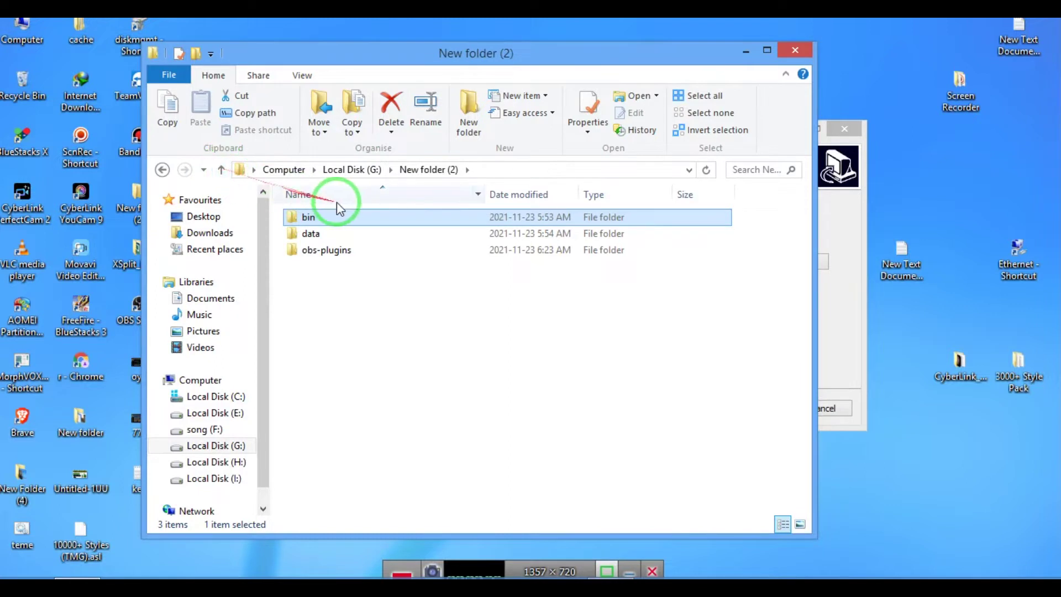
# Step: Check the location of New folder (2) on Local Disk (G:), then close the folder window
pyautogui.click(221, 171)
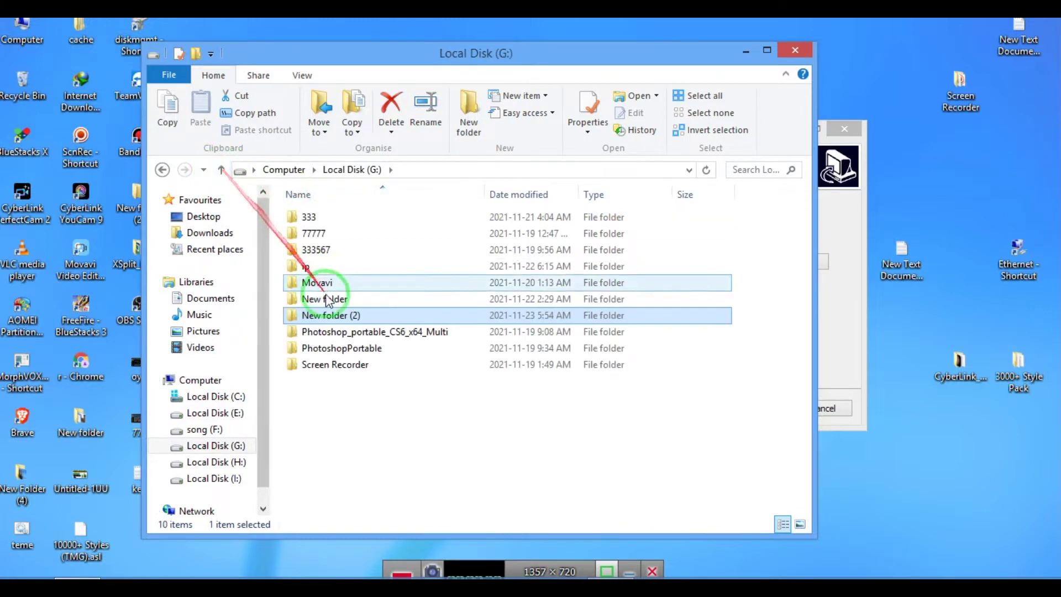
pyautogui.doubleClick(320, 315)
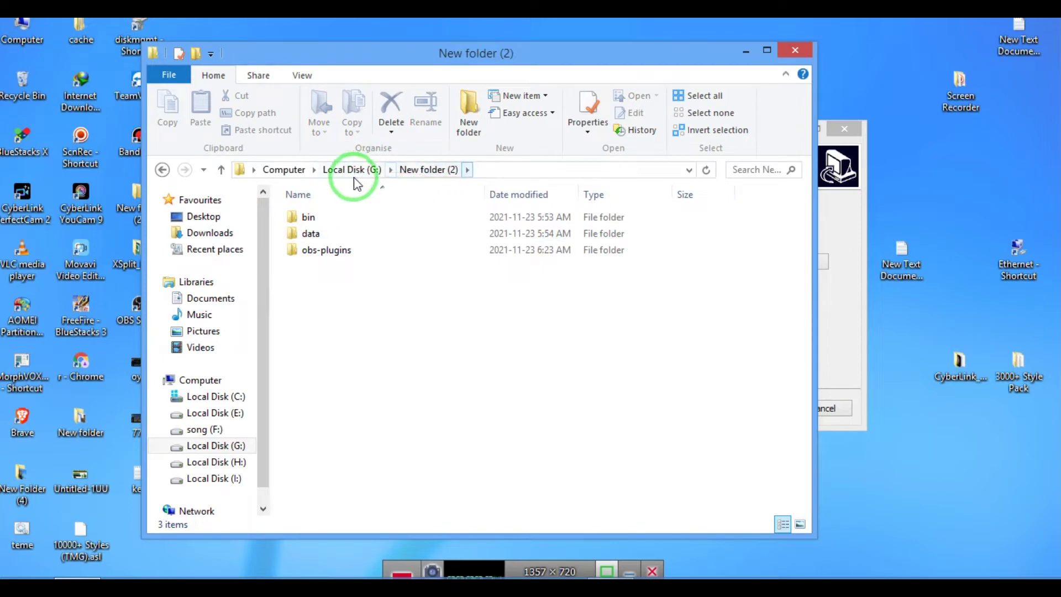
pyautogui.click(794, 51)
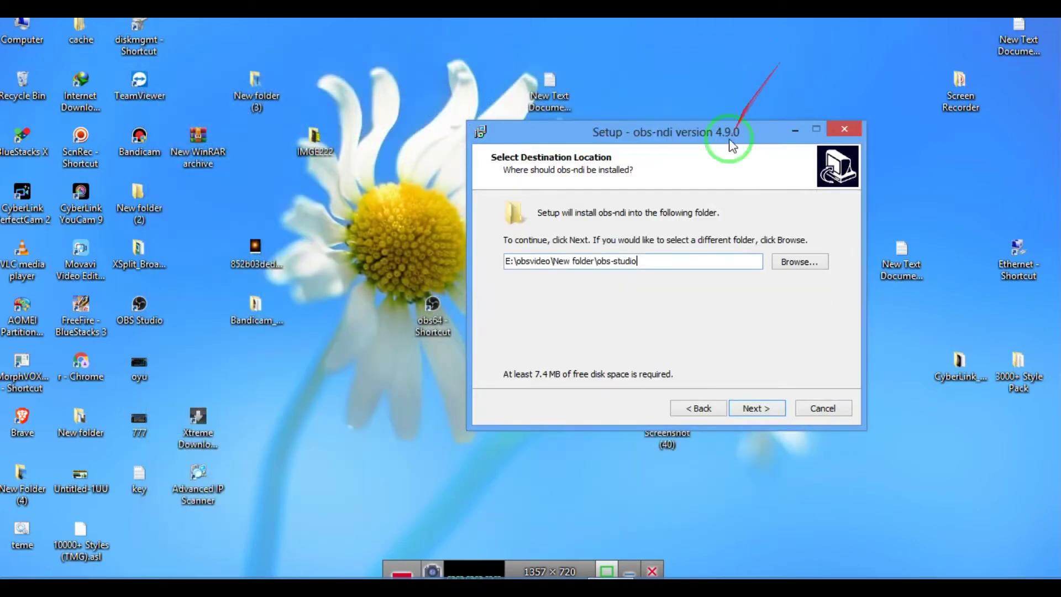
# Step: Set the obs-ndi install destination to G:\New folder (2)\obs-studio
pyautogui.click(802, 262)
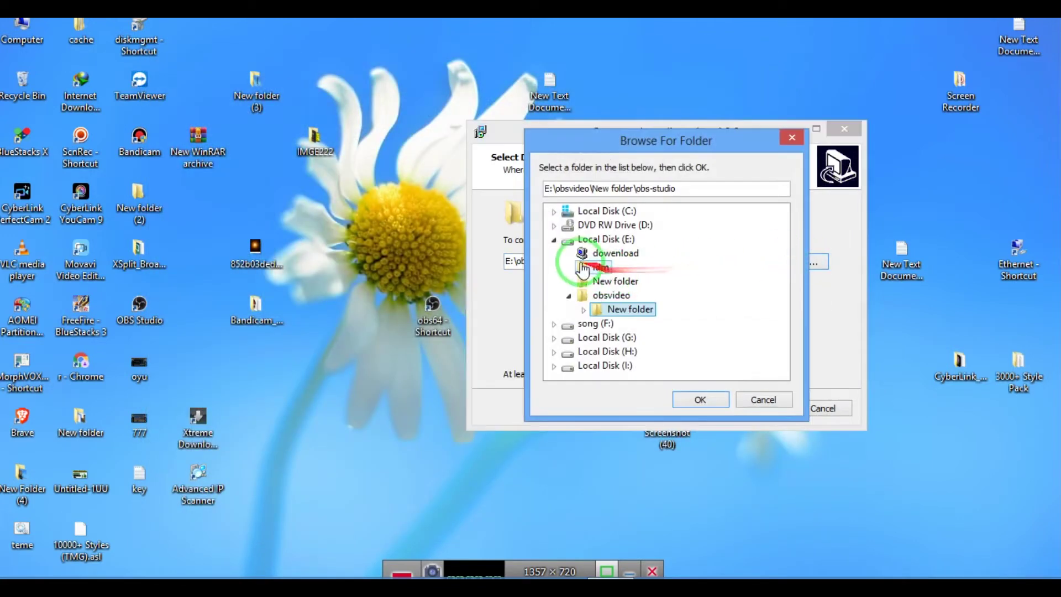
pyautogui.click(555, 338)
pyautogui.click(587, 313)
pyautogui.click(594, 326)
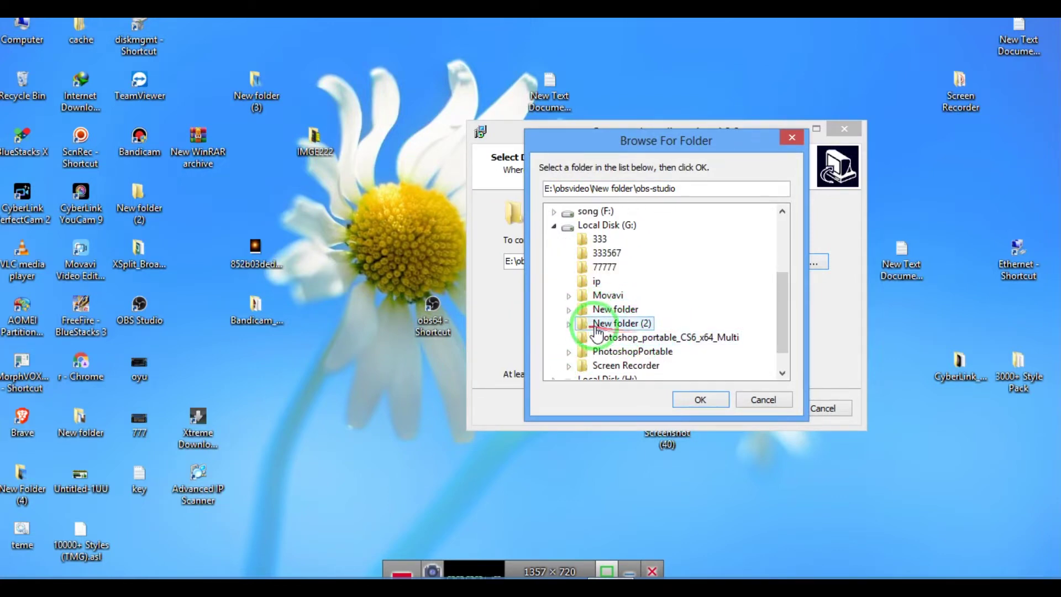
pyautogui.click(574, 328)
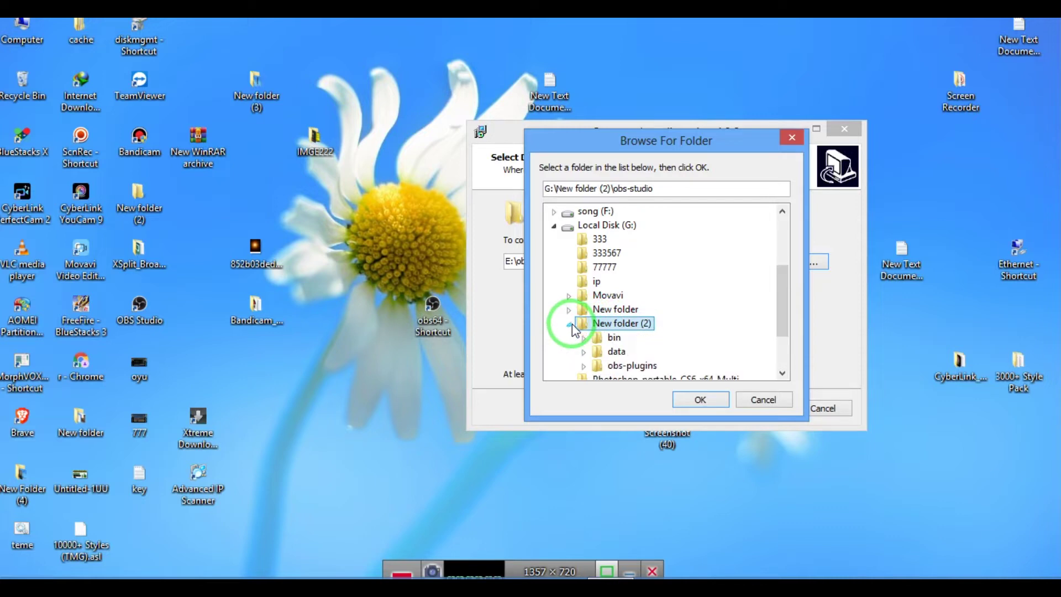
pyautogui.click(701, 401)
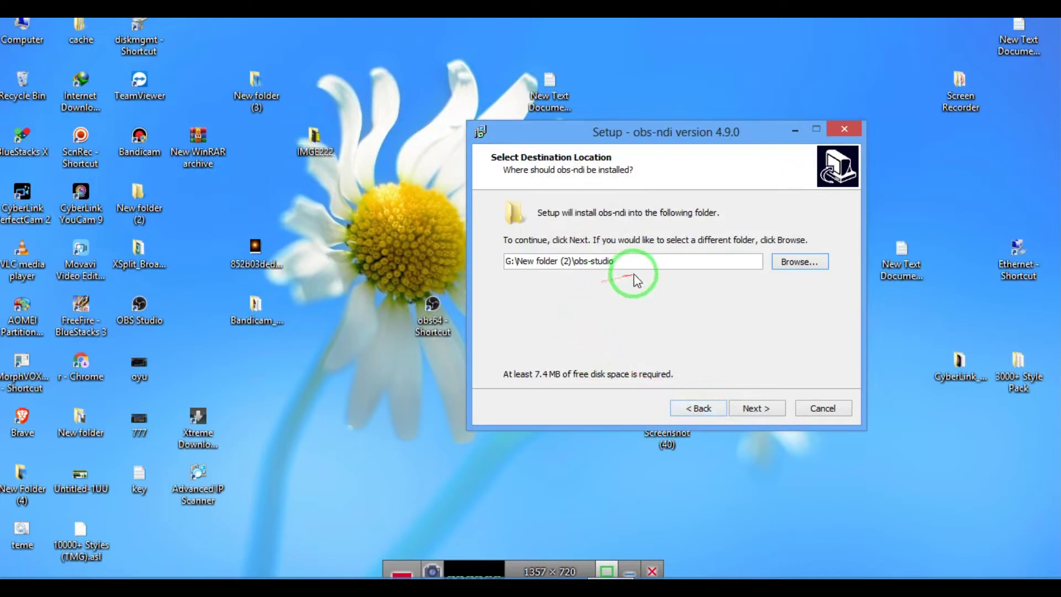
# Step: Proceed through obs-ndi setup with Full installation and the obs-ndi Start Menu folder, and start the installation
pyautogui.click(756, 409)
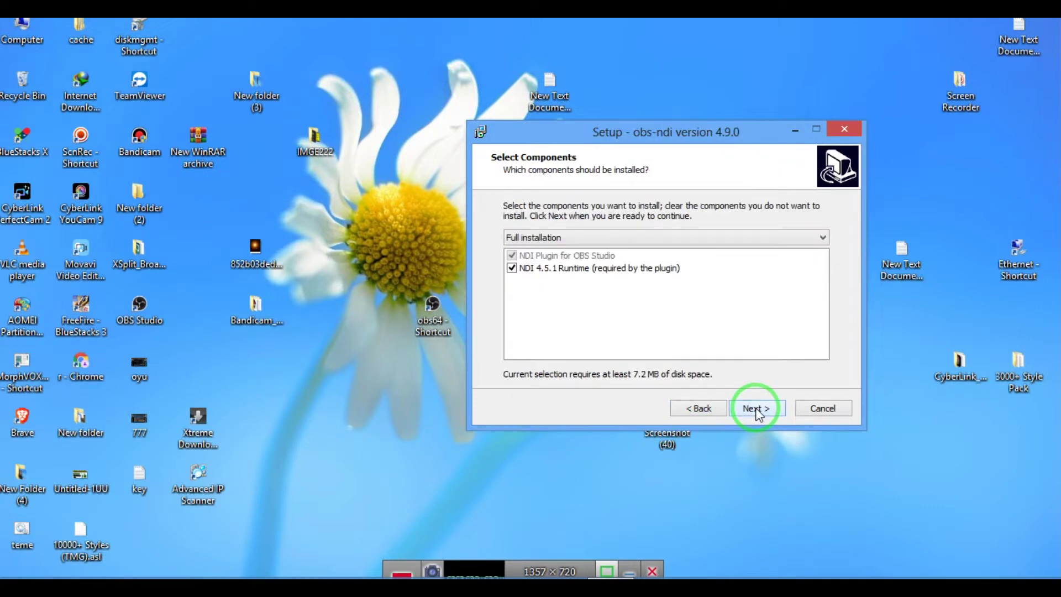
pyautogui.click(756, 409)
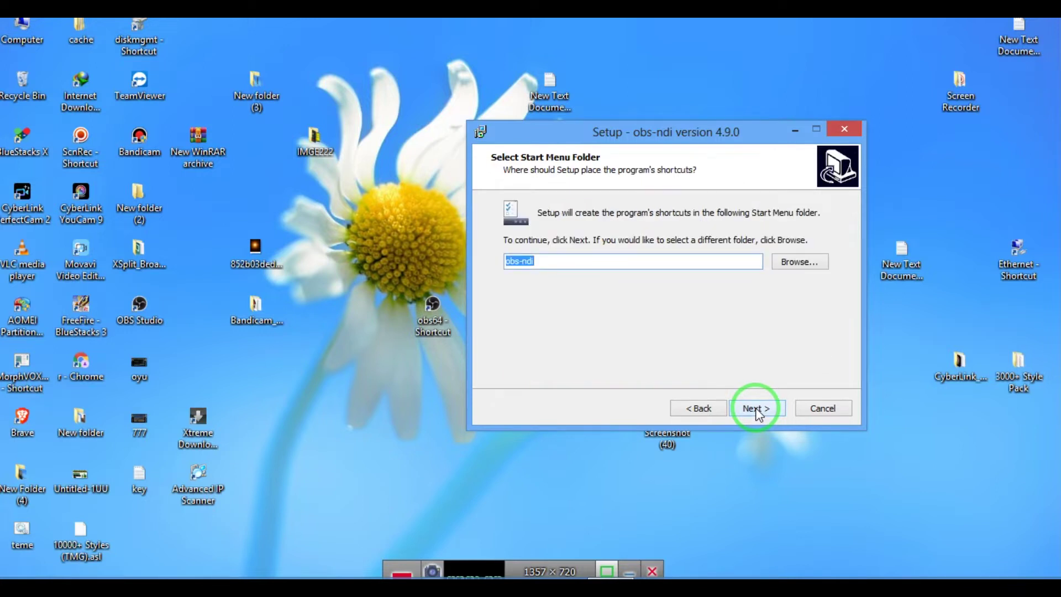
pyautogui.click(756, 409)
pyautogui.click(697, 409)
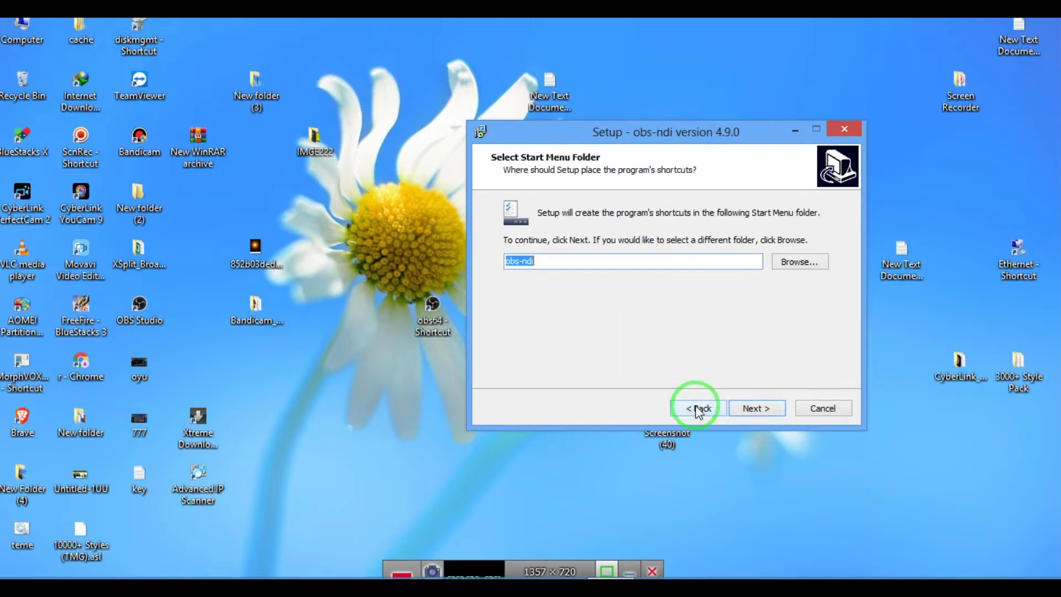
pyautogui.click(756, 408)
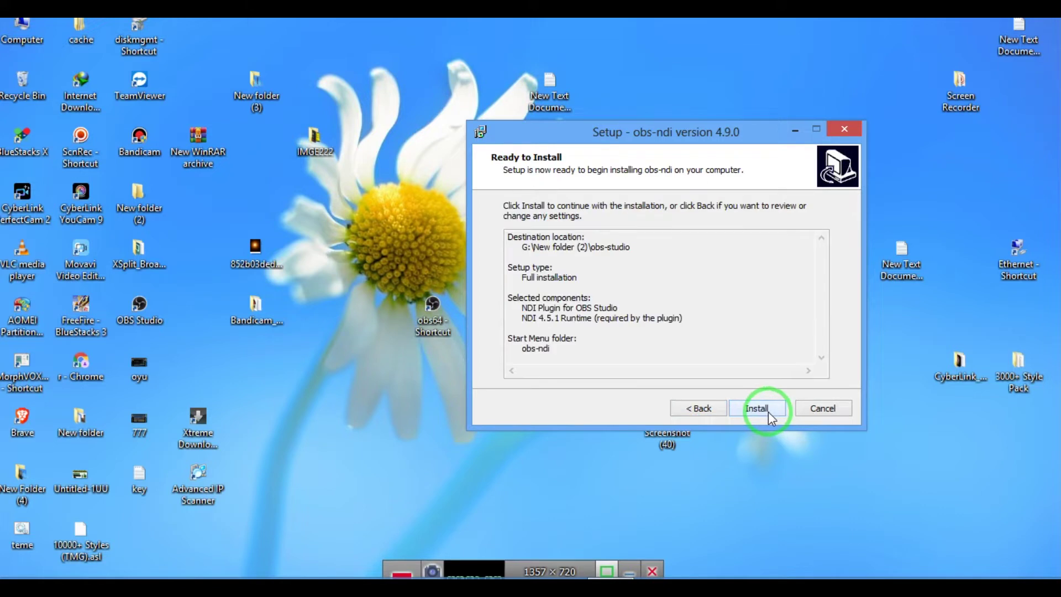
pyautogui.click(769, 413)
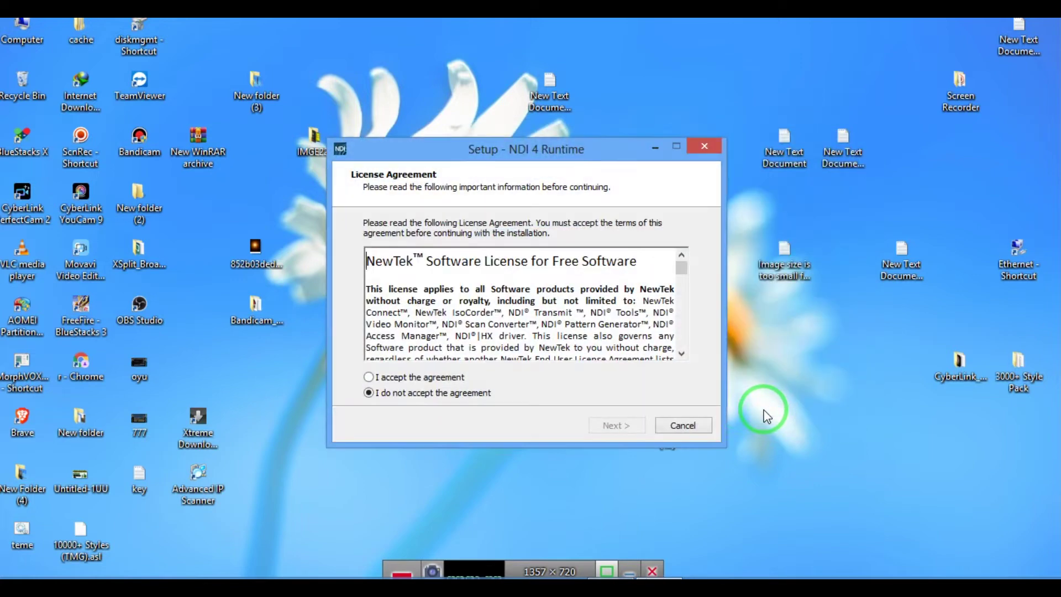
# Step: Accept the NDI 4 Runtime license agreement and set its install destination to G:\New folder (2)\v4
pyautogui.click(369, 377)
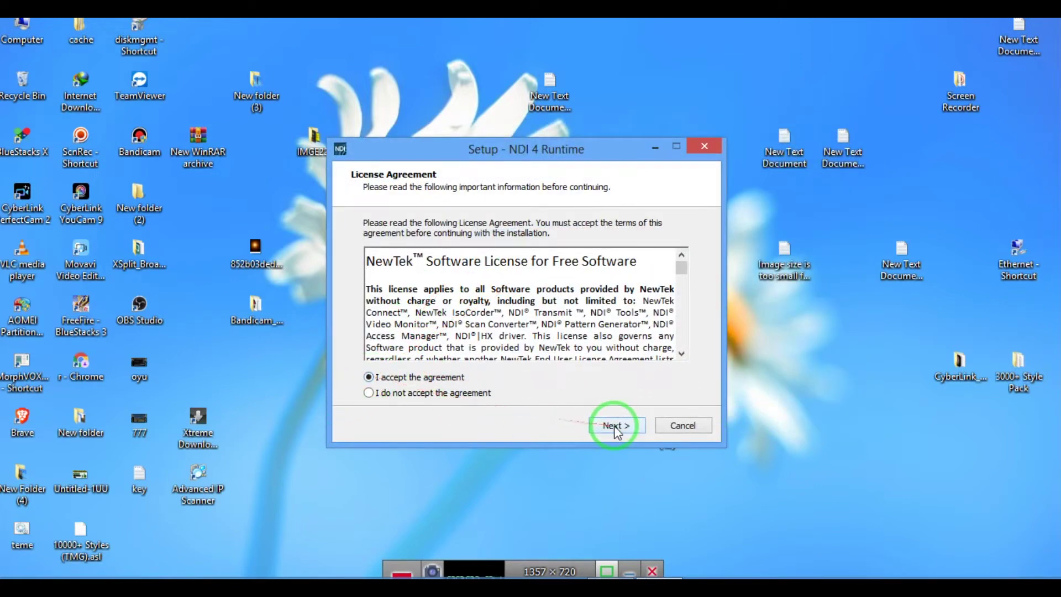
pyautogui.click(615, 426)
pyautogui.click(666, 282)
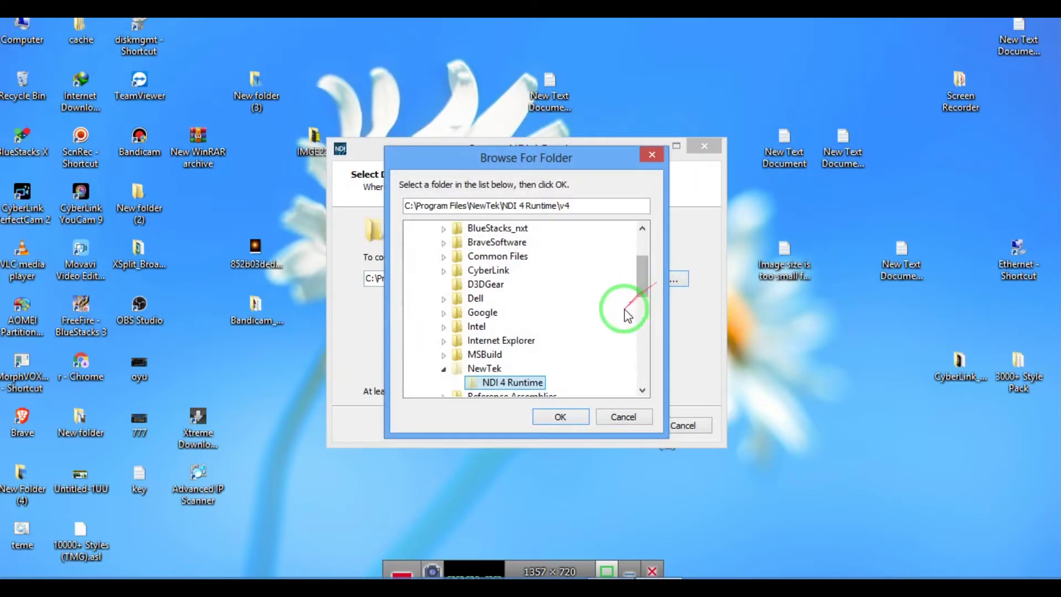
pyautogui.moveTo(645, 292); pyautogui.dragTo(643, 248)
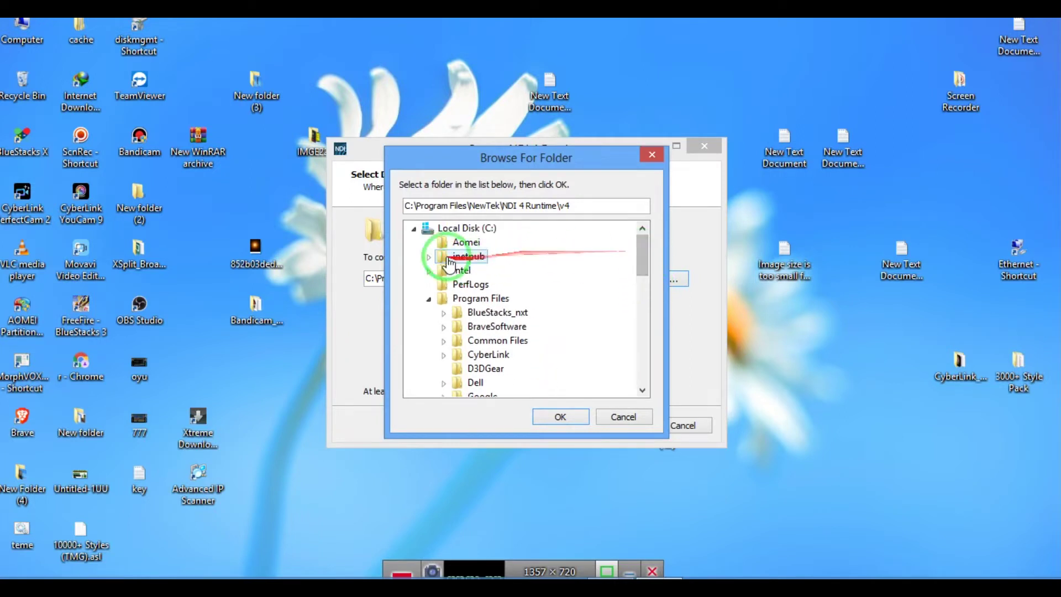
pyautogui.click(413, 229)
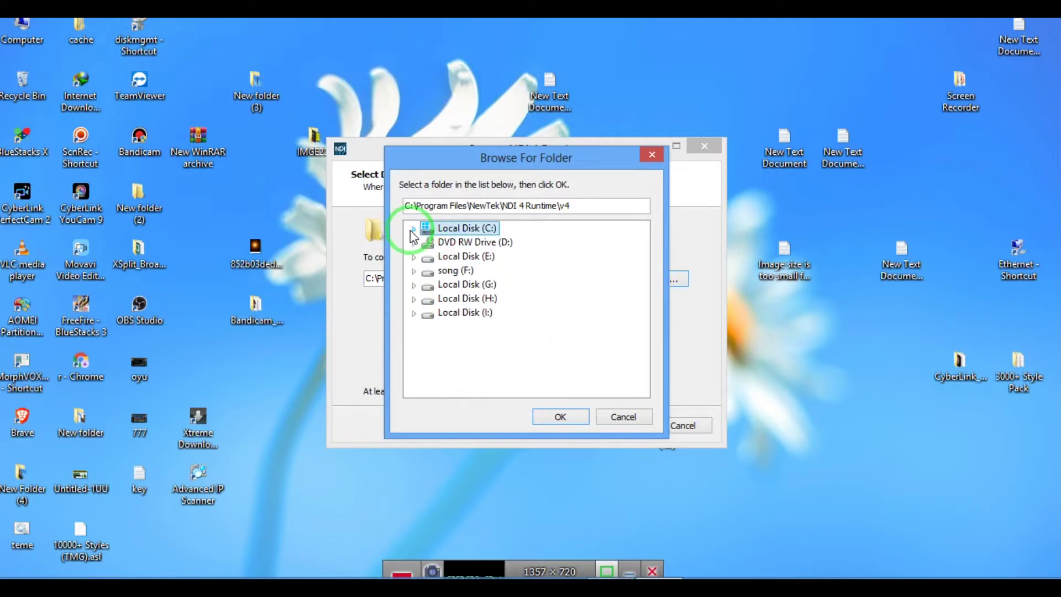
pyautogui.click(414, 281)
pyautogui.moveTo(649, 302); pyautogui.dragTo(652, 279)
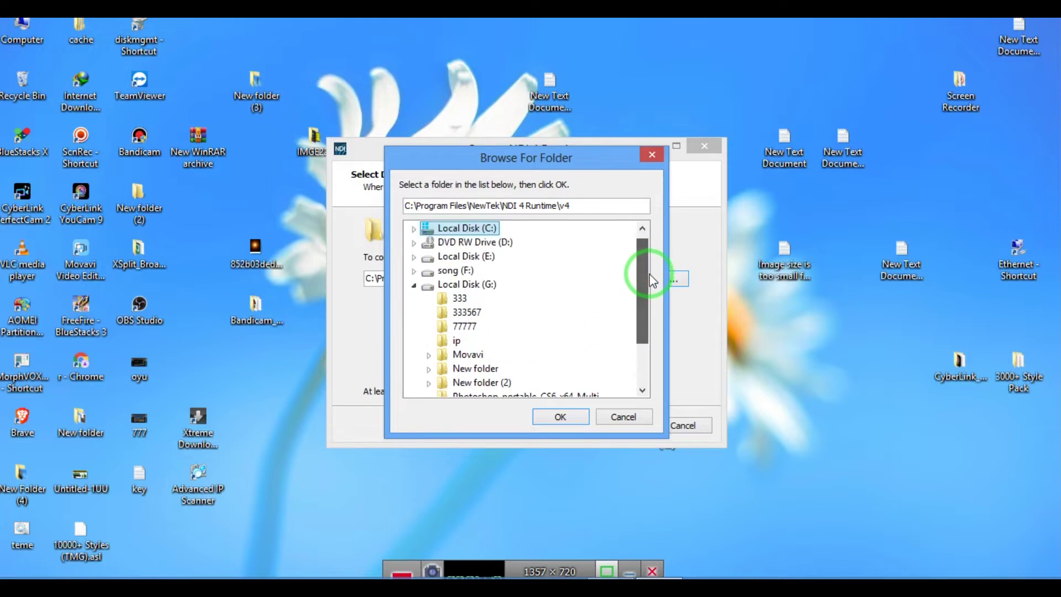
pyautogui.moveTo(641, 277); pyautogui.dragTo(632, 330)
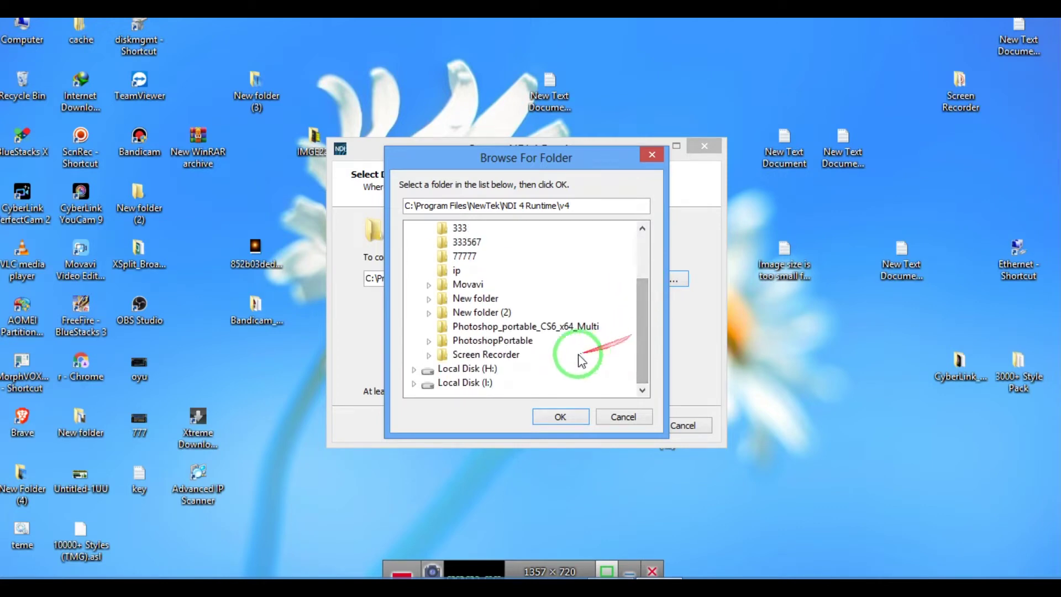
pyautogui.click(463, 315)
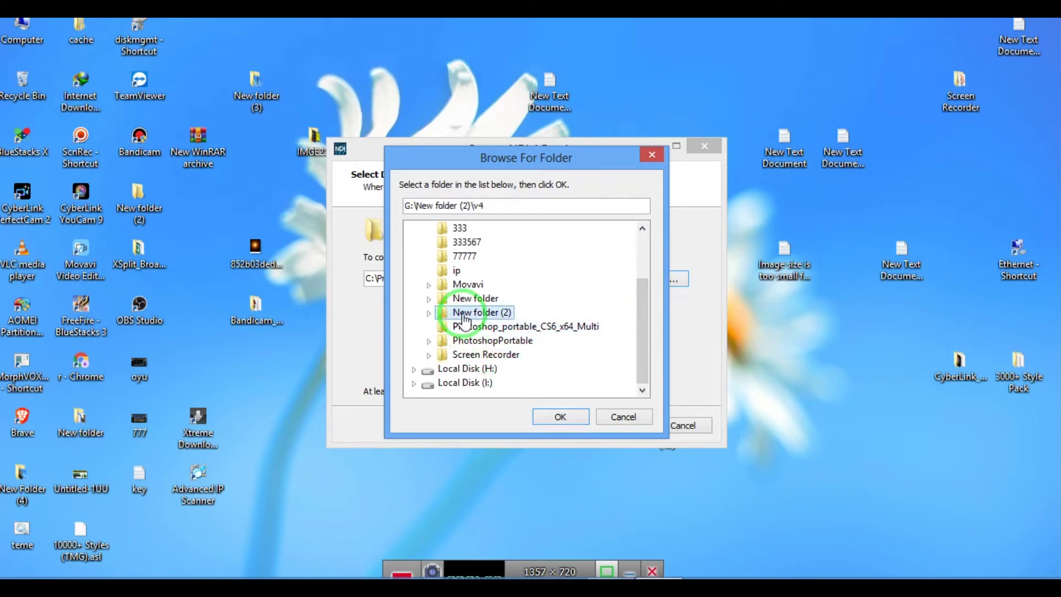
pyautogui.click(557, 416)
# Step: Install the NDI 4 Runtime and finish both setup wizards
pyautogui.click(614, 425)
pyautogui.click(617, 425)
pyautogui.click(622, 426)
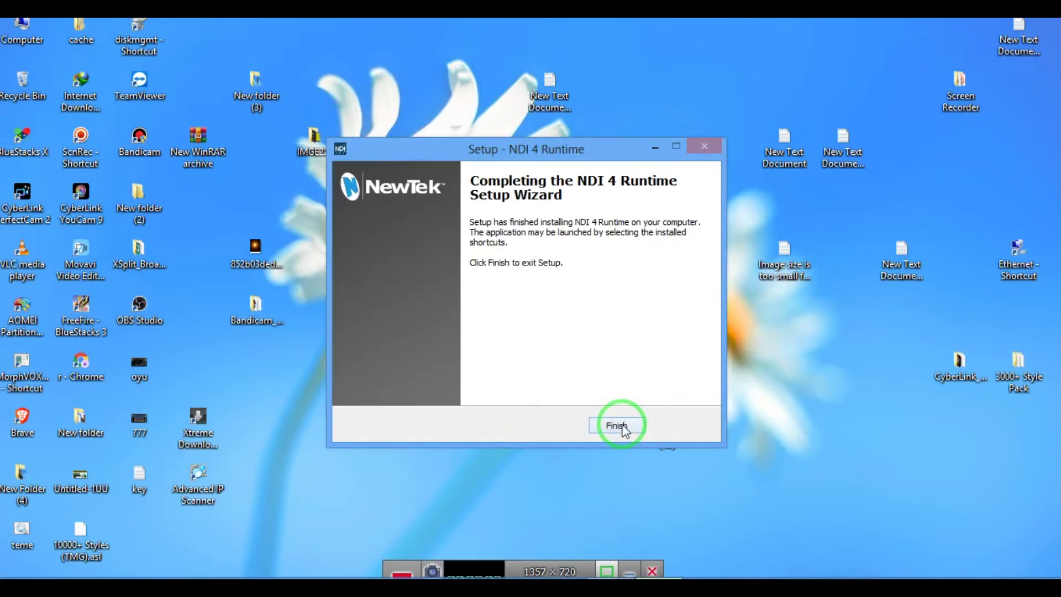
pyautogui.click(622, 424)
pyautogui.click(736, 413)
pyautogui.rightClick(553, 339)
pyautogui.click(550, 364)
# Step: Open the obs64 shortcut's file location and inspect the v4 folder inside New folder (2), then close the window
pyautogui.click(434, 308)
pyautogui.rightClick(433, 308)
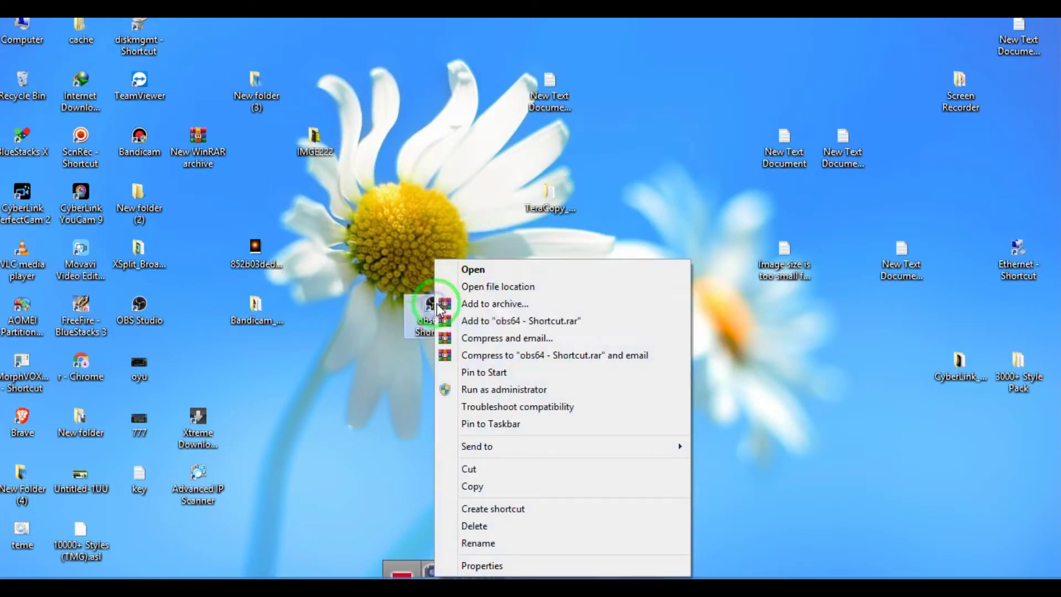
pyautogui.click(500, 285)
pyautogui.click(220, 169)
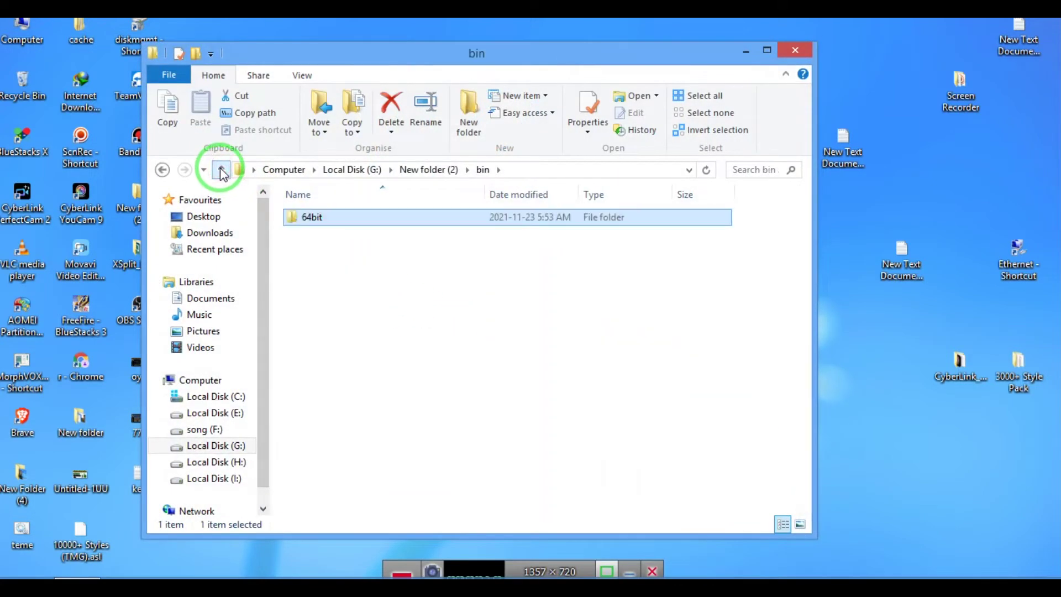
pyautogui.click(221, 169)
pyautogui.doubleClick(308, 283)
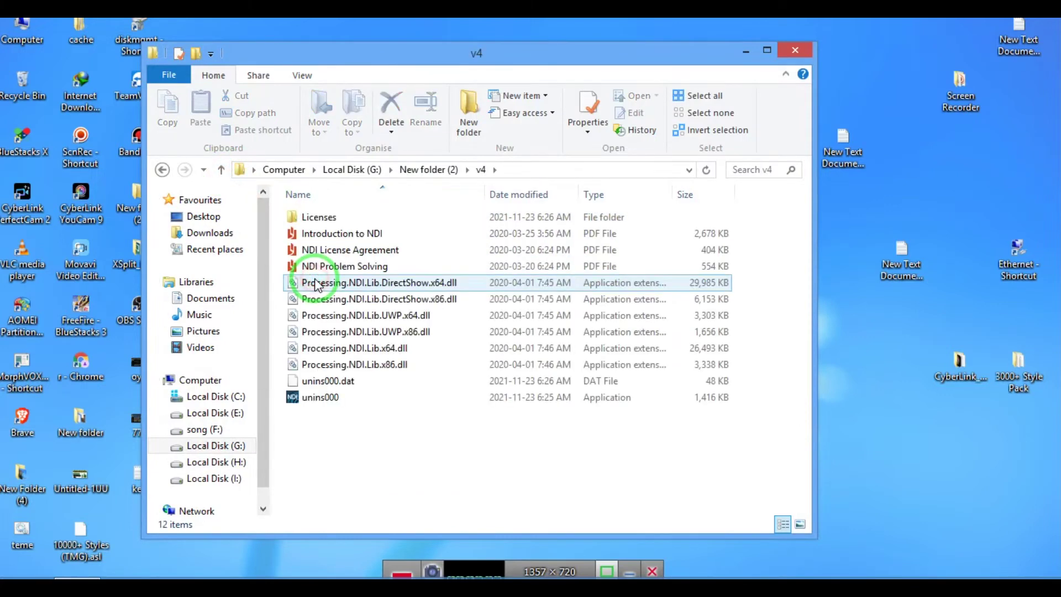
pyautogui.click(795, 51)
# Step: Launch OBS from the obs64 shortcut and check the available source types, including the deprecated ones, for NDI
pyautogui.rightClick(428, 320)
pyautogui.click(500, 311)
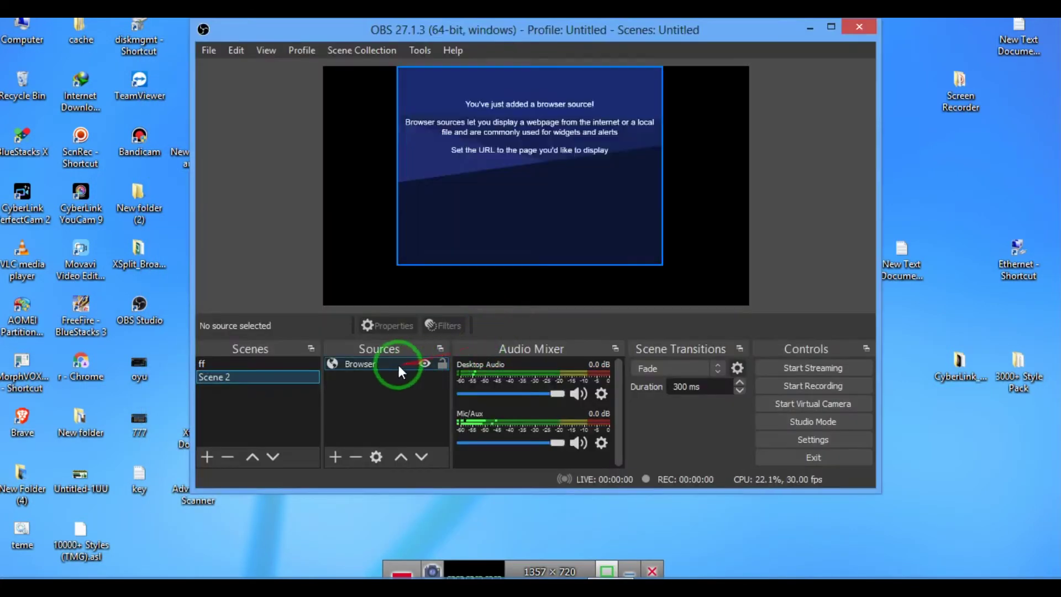
pyautogui.rightClick(387, 363)
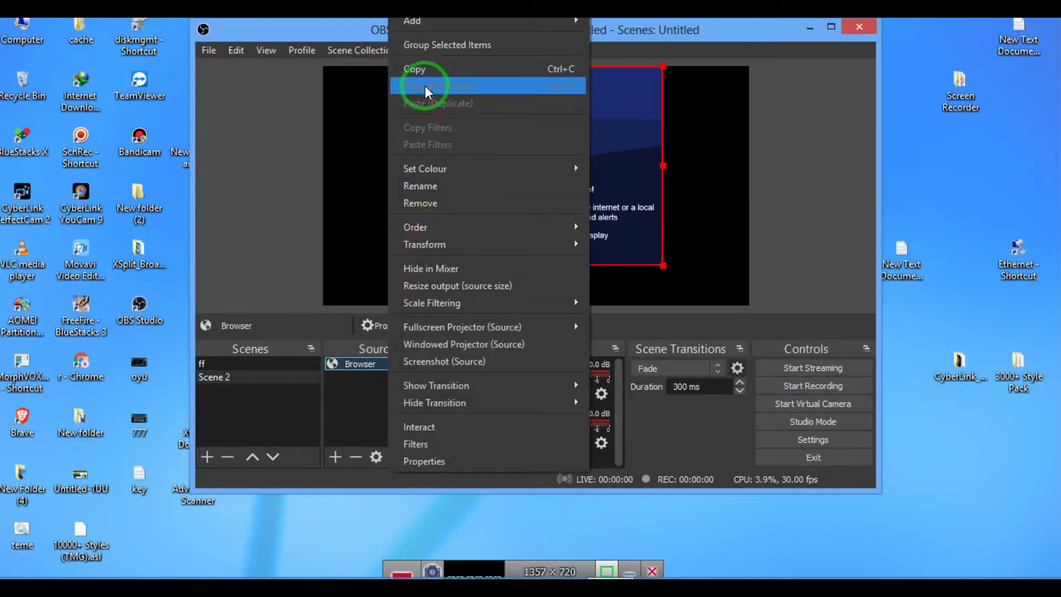
pyautogui.click(748, 52)
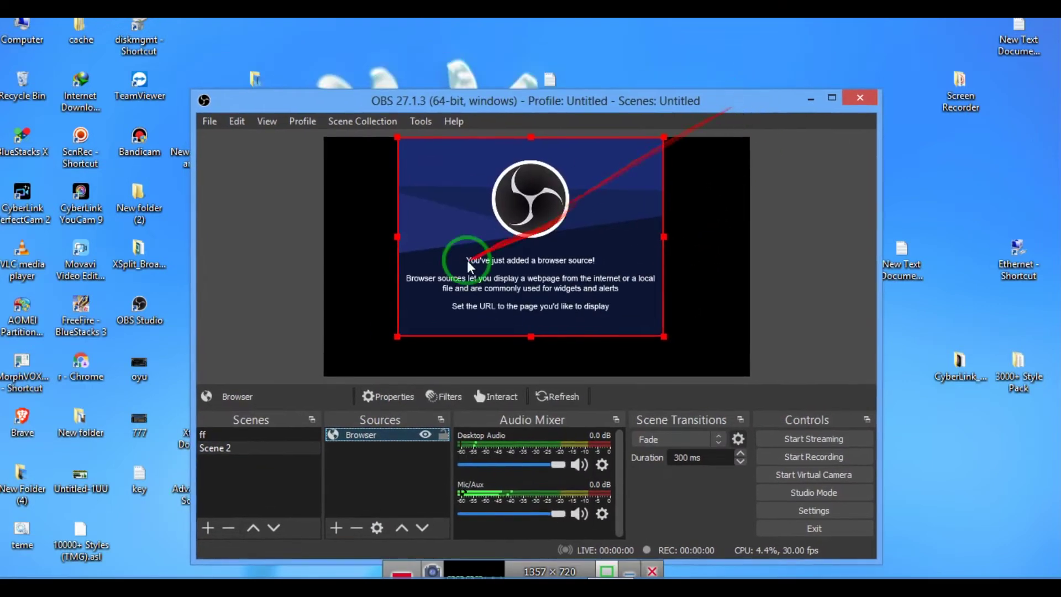
pyautogui.rightClick(375, 183)
pyautogui.moveTo(420, 130)
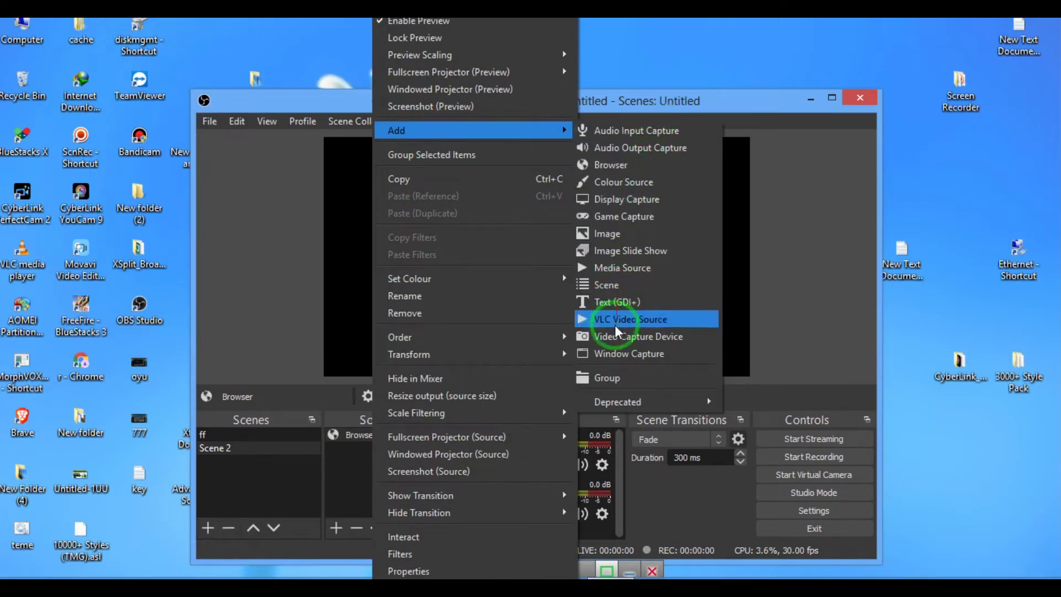
pyautogui.moveTo(620, 403)
pyautogui.click(339, 398)
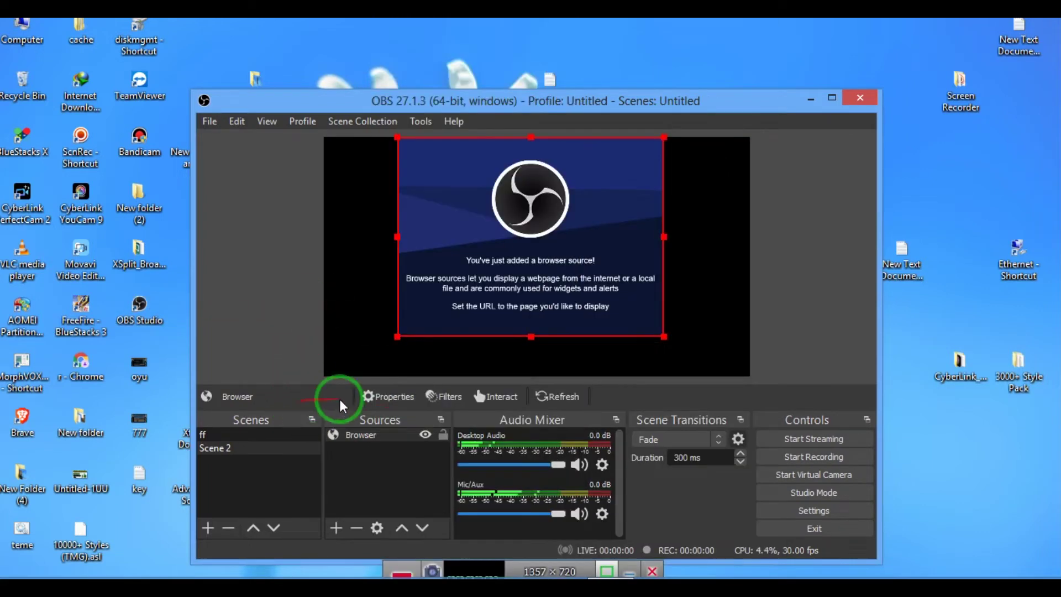
# Step: Examine the audio and effect filters available for the Browser source, then close its filters window
pyautogui.click(442, 396)
pyautogui.click(219, 303)
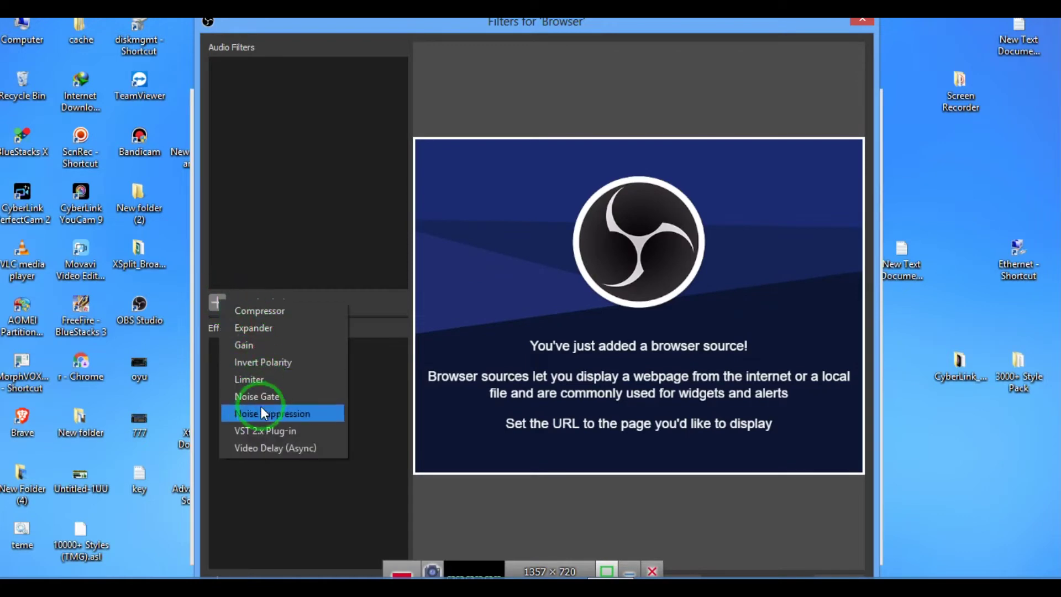
pyautogui.click(372, 137)
pyautogui.moveTo(419, 21); pyautogui.dragTo(423, 66)
pyautogui.click(218, 529)
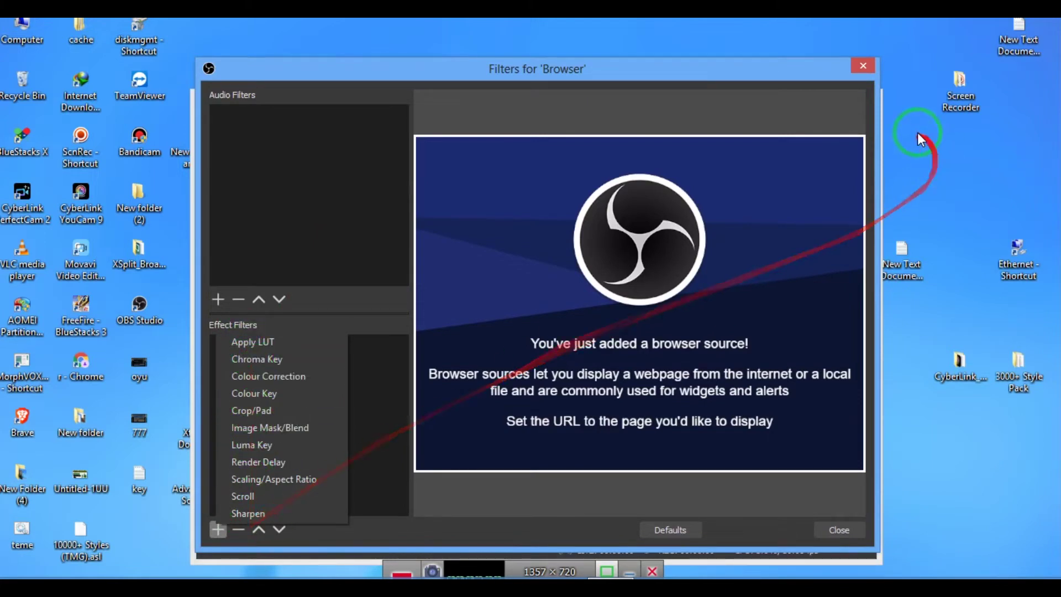
pyautogui.click(854, 74)
pyautogui.click(854, 74)
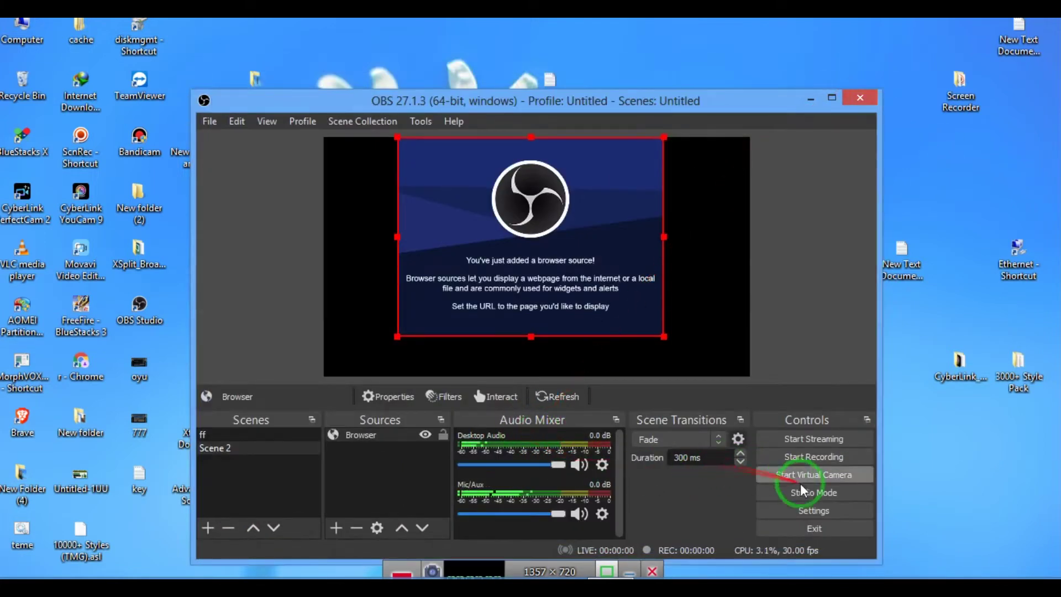
# Step: Review the addable source types once more and close OBS
pyautogui.rightClick(380, 355)
pyautogui.moveTo(517, 133)
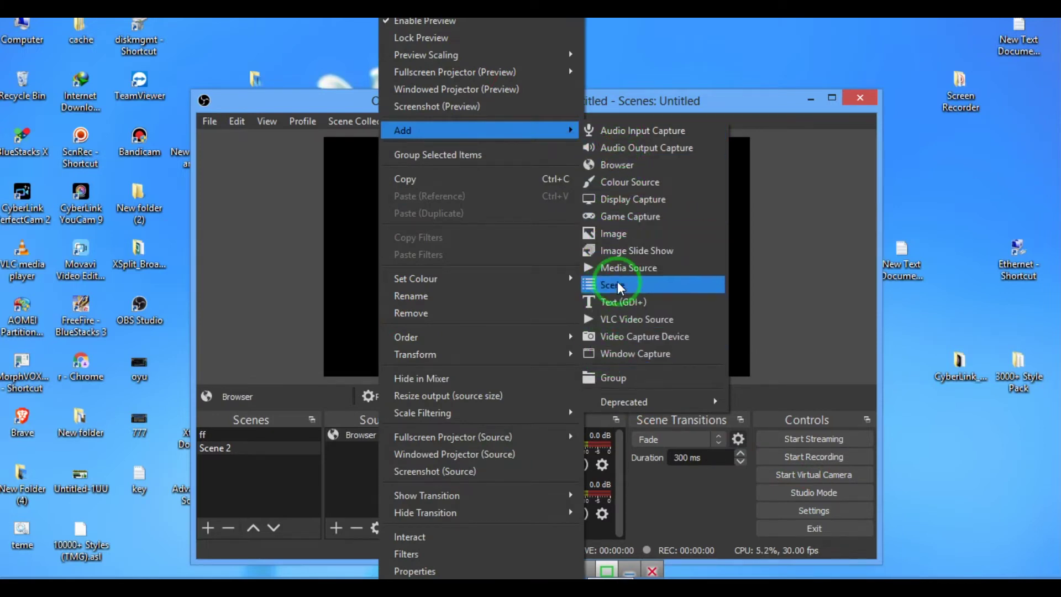
pyautogui.click(816, 165)
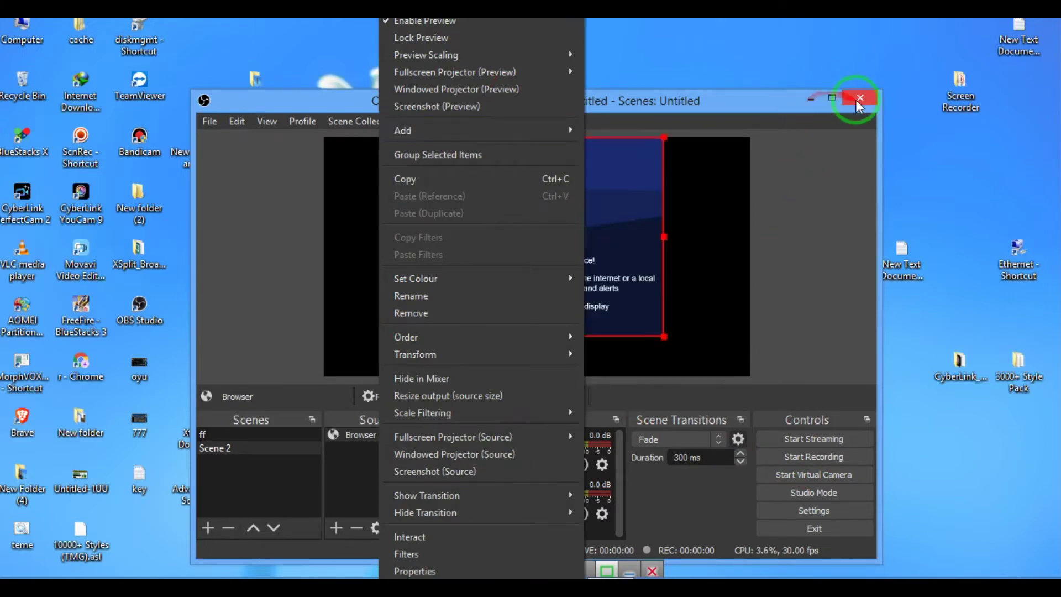
pyautogui.click(863, 98)
# Step: Open the obs64 shortcut's file location and go up to New folder (2)
pyautogui.rightClick(445, 304)
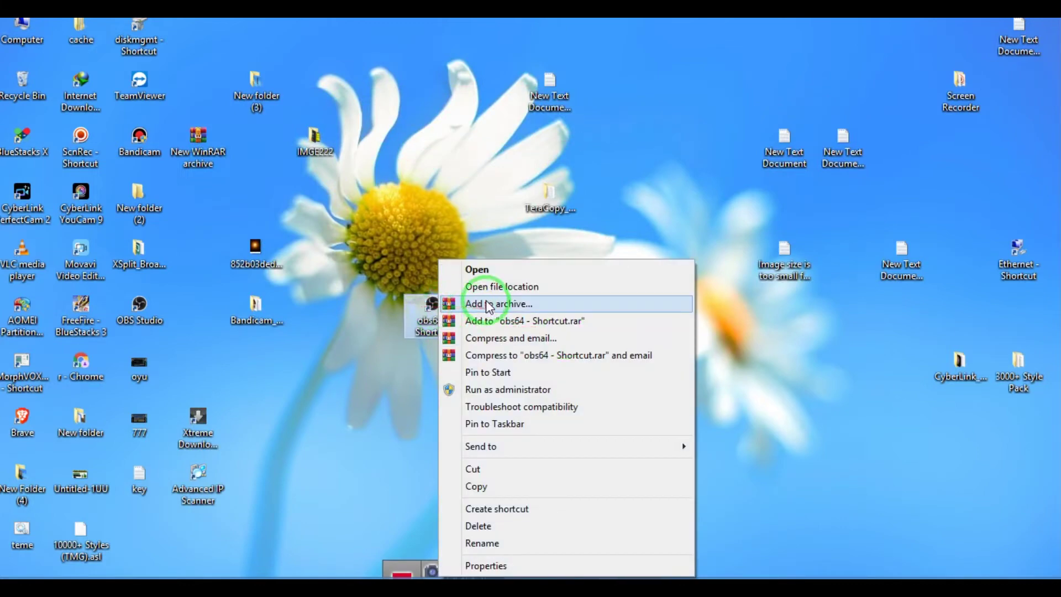
pyautogui.click(486, 284)
pyautogui.click(220, 170)
pyautogui.click(221, 170)
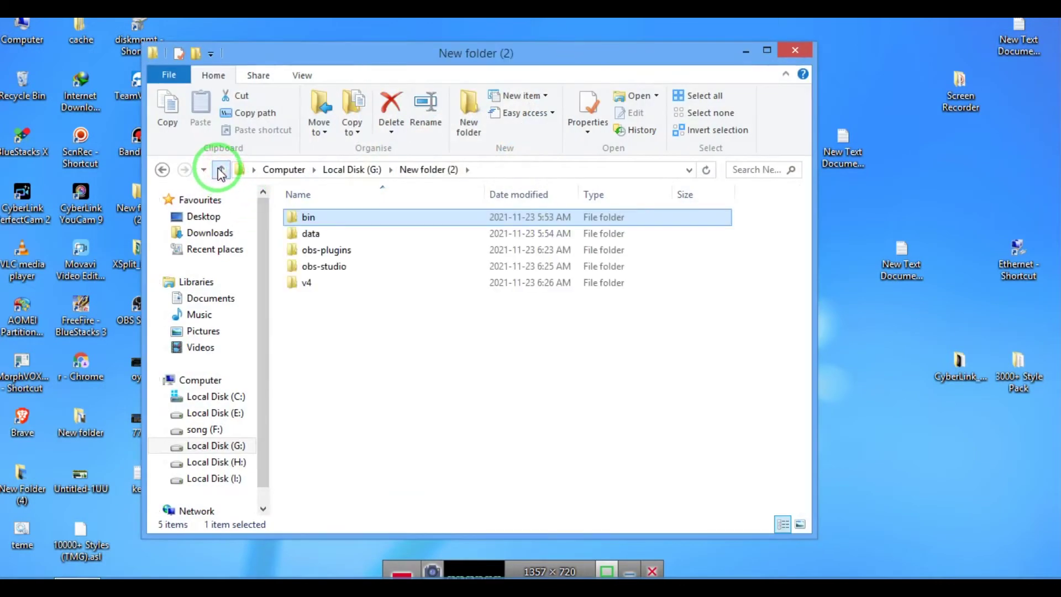
# Step: Inspect the contents of the v4 folder, its Licenses subfolder and the obs-studio folder, returning to New folder (2)
pyautogui.doubleClick(311, 284)
pyautogui.doubleClick(315, 217)
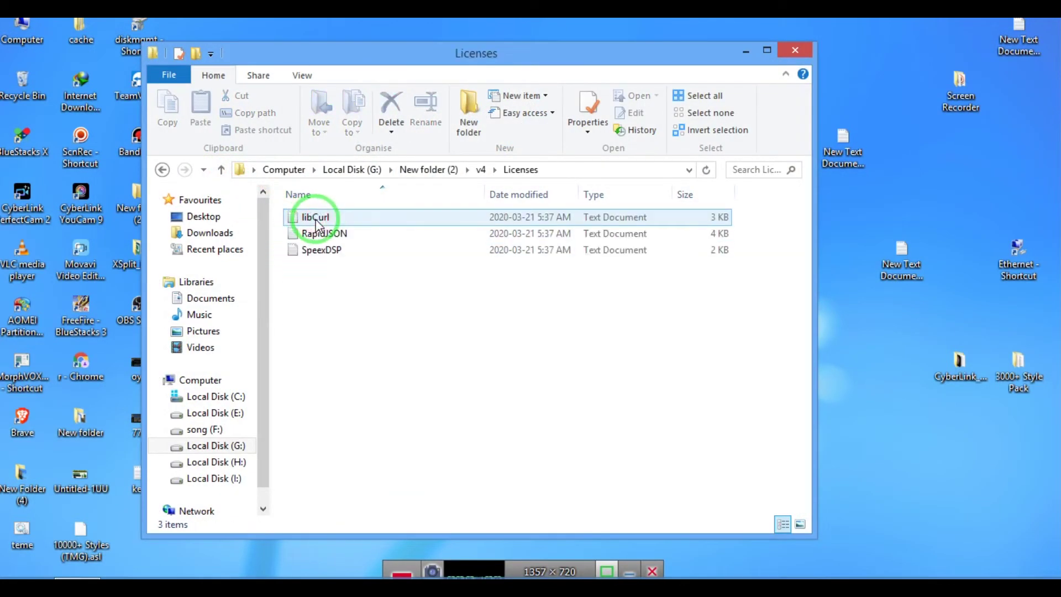
pyautogui.click(221, 169)
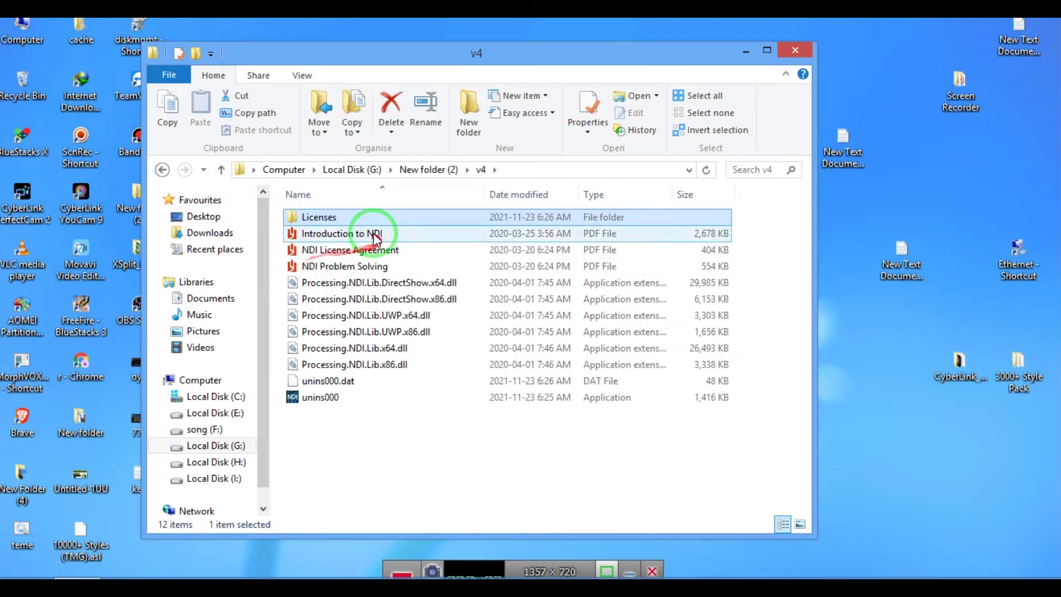
pyautogui.click(222, 171)
pyautogui.doubleClick(319, 268)
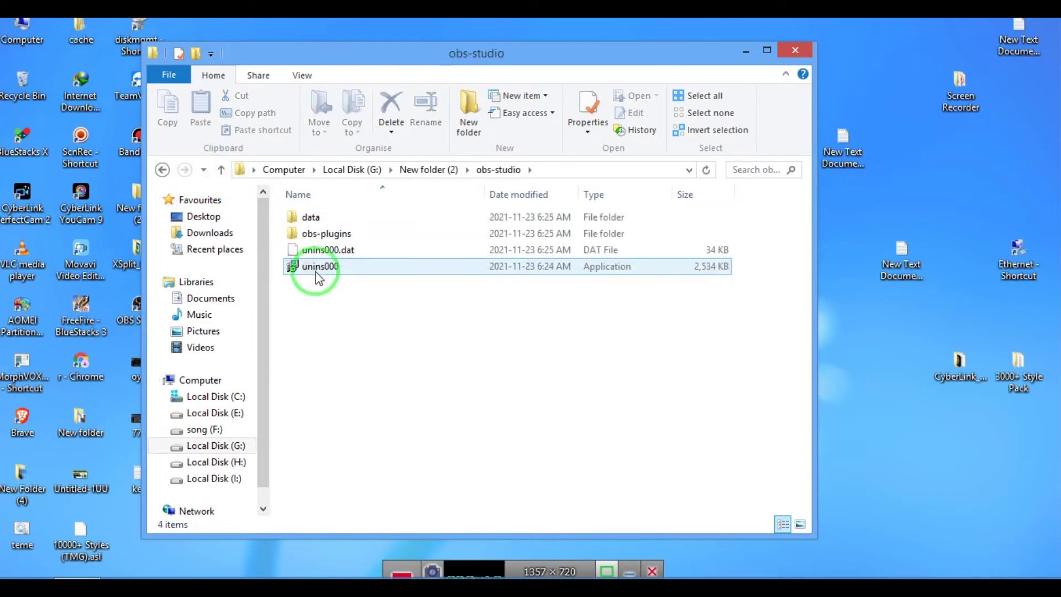
pyautogui.click(220, 170)
# Step: Copy everything inside the v4 folder and go back up to New folder (2)
pyautogui.doubleClick(307, 283)
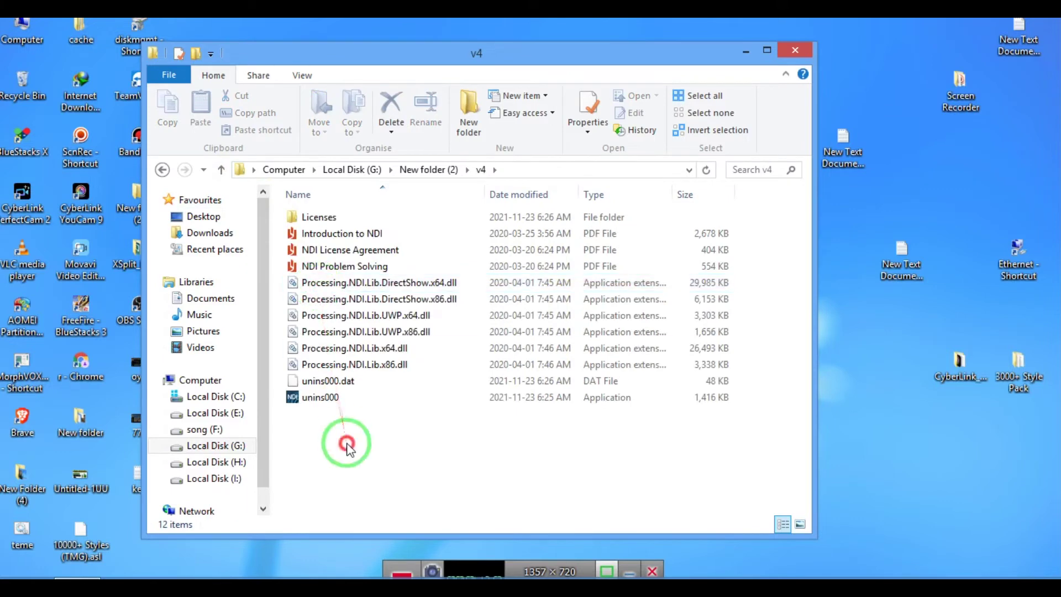
pyautogui.moveTo(348, 448); pyautogui.dragTo(337, 210)
pyautogui.rightClick(337, 211)
pyautogui.click(369, 393)
pyautogui.click(220, 169)
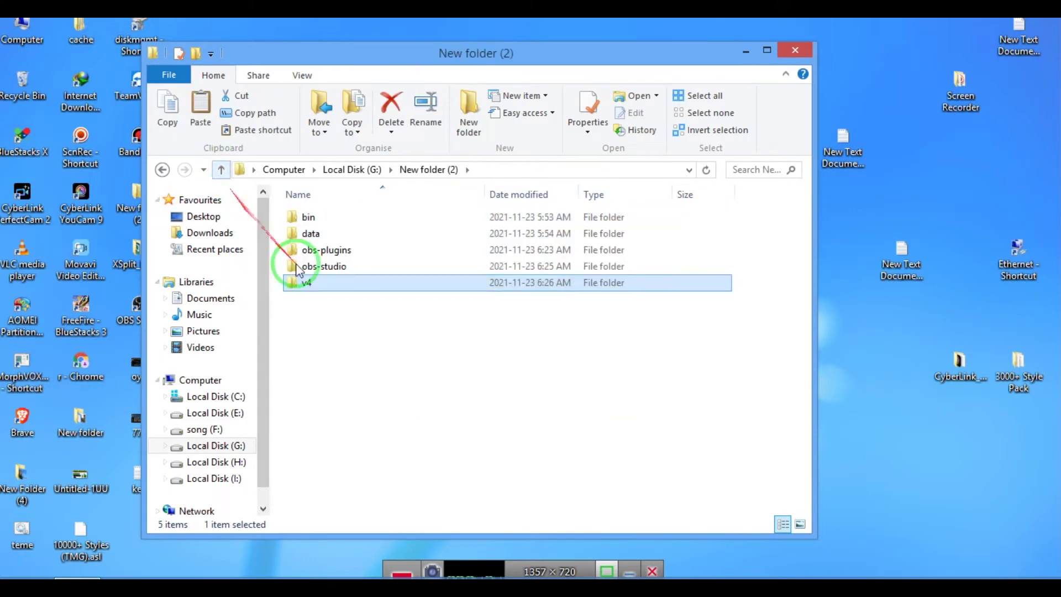
# Step: Paste the copied v4 items into the obs-studio folder, replacing the duplicate files, and close the folder window
pyautogui.doubleClick(324, 266)
pyautogui.rightClick(370, 326)
pyautogui.click(406, 182)
pyautogui.click(417, 188)
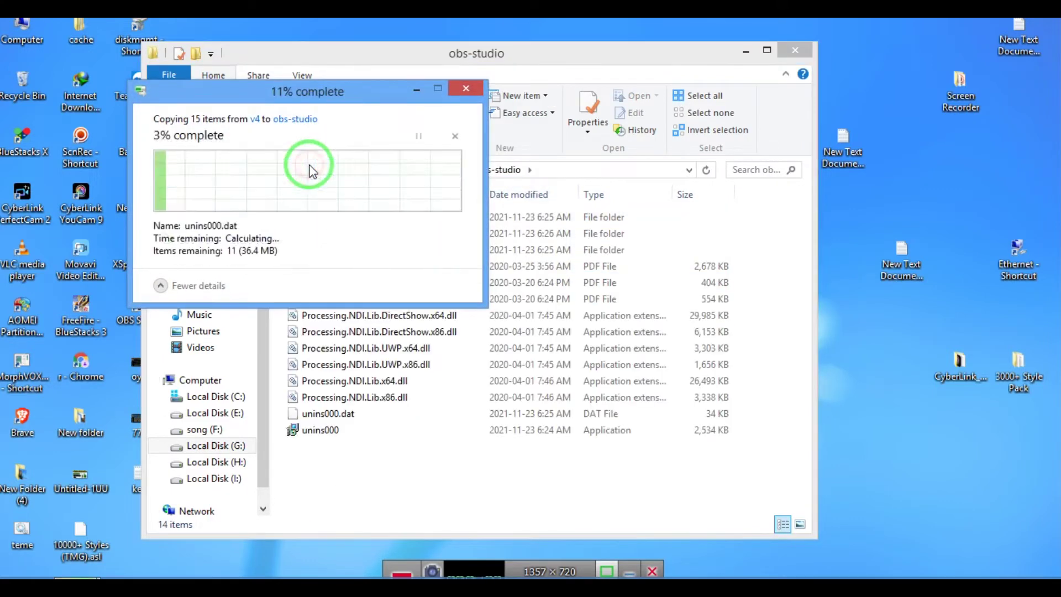
pyautogui.click(247, 225)
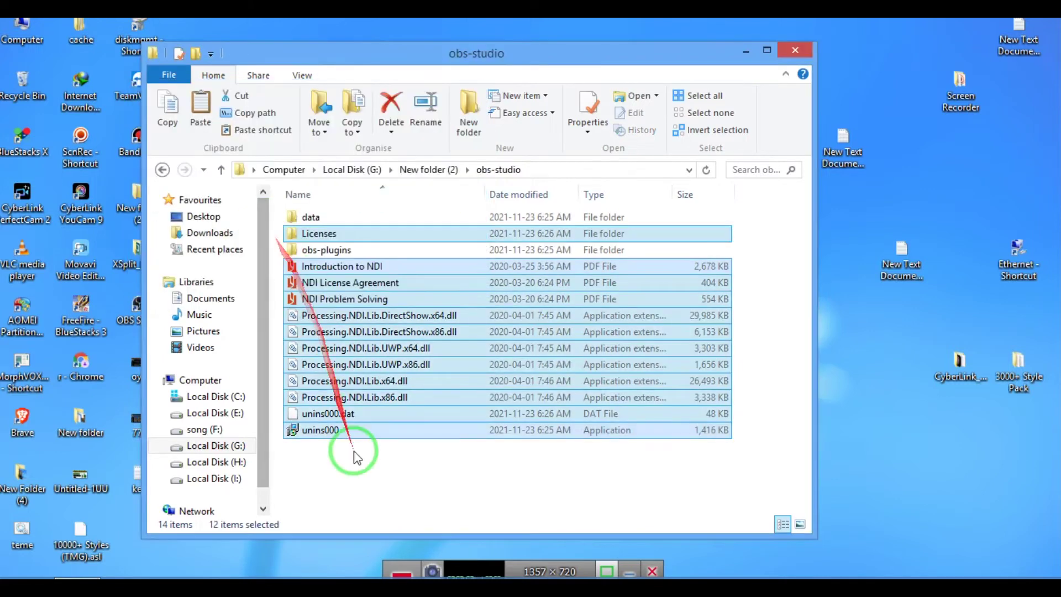
pyautogui.click(353, 458)
pyautogui.click(795, 50)
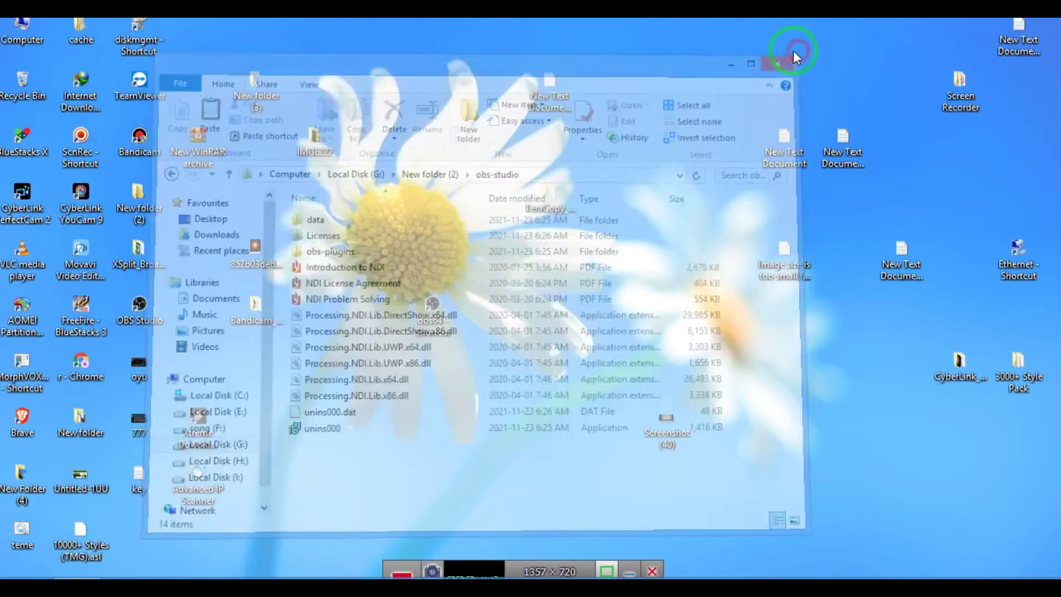
# Step: Launch OBS from the obs64 desktop shortcut and check the addable source types for NDI
pyautogui.doubleClick(433, 306)
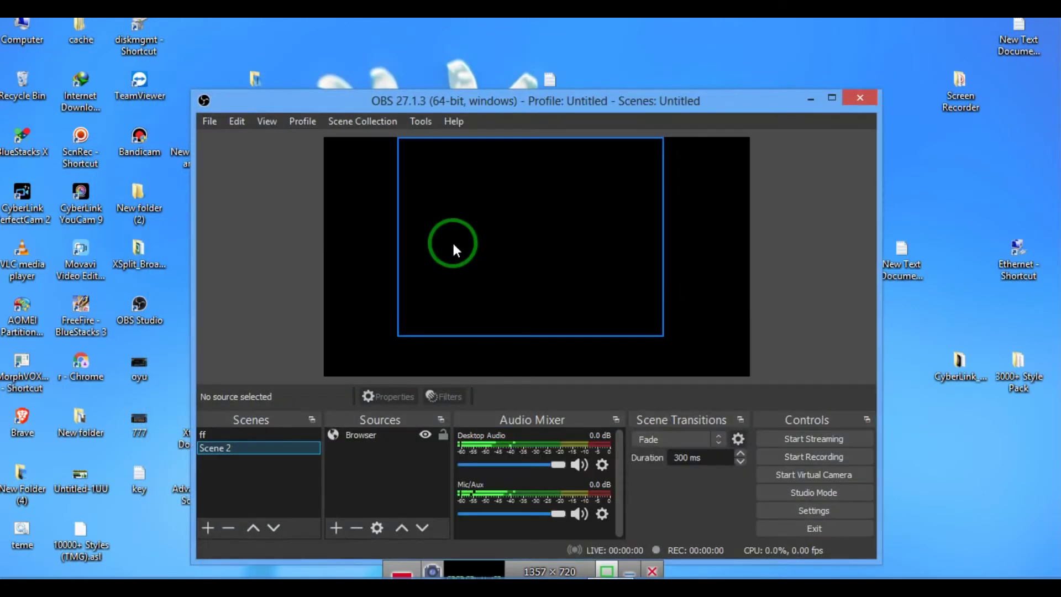
pyautogui.rightClick(369, 279)
pyautogui.moveTo(430, 400)
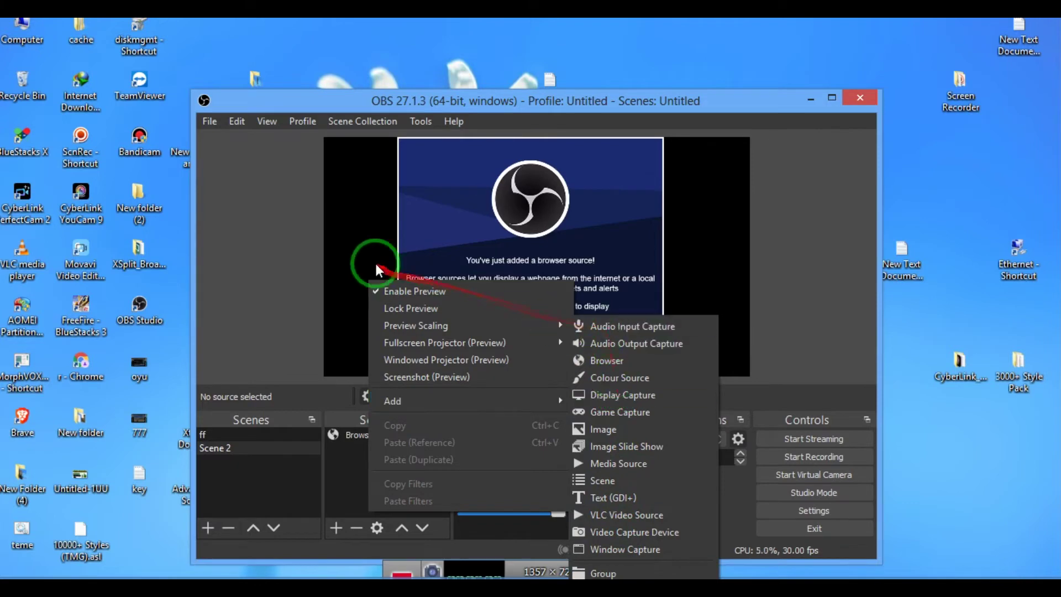
pyautogui.rightClick(353, 164)
pyautogui.moveTo(509, 283)
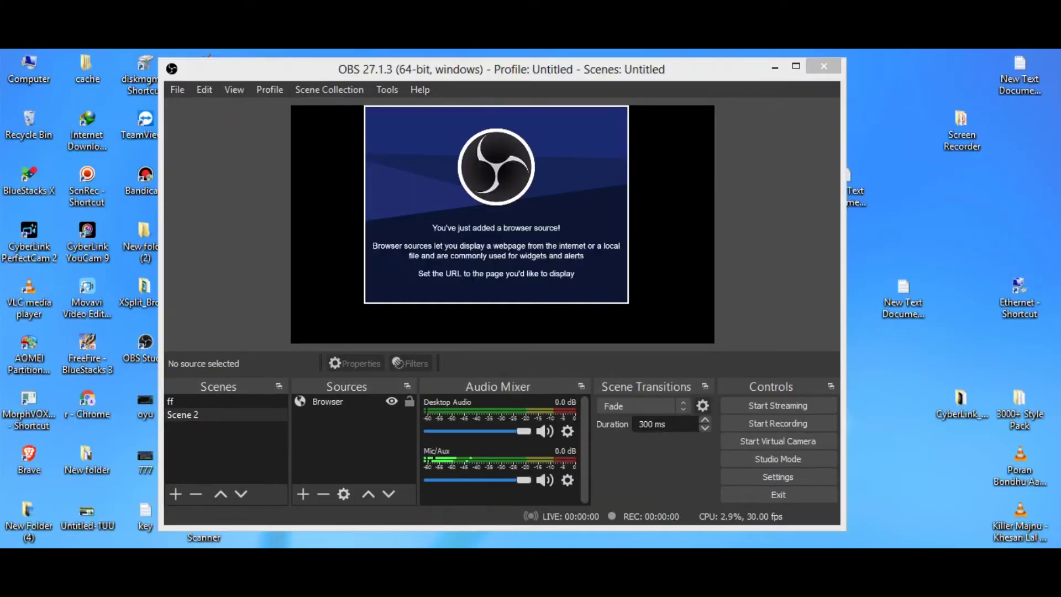
# Step: Switch to the obs-ndi 4.9.1 release page in Chrome, download obs-ndi-4.9.0-Windows.zip and open the downloaded archive
pyautogui.moveTo(131, 546)
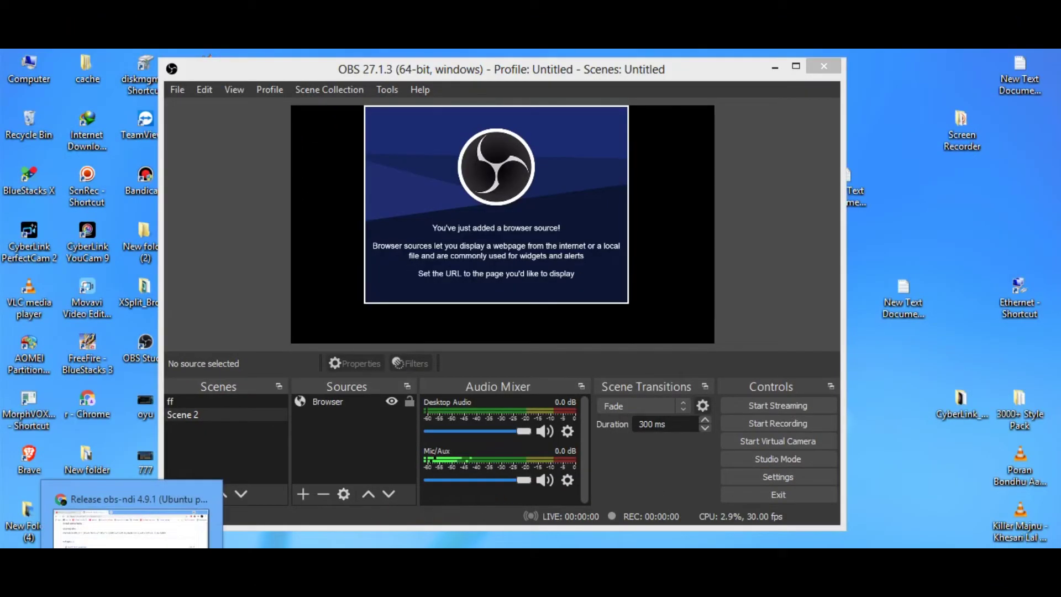
pyautogui.click(174, 533)
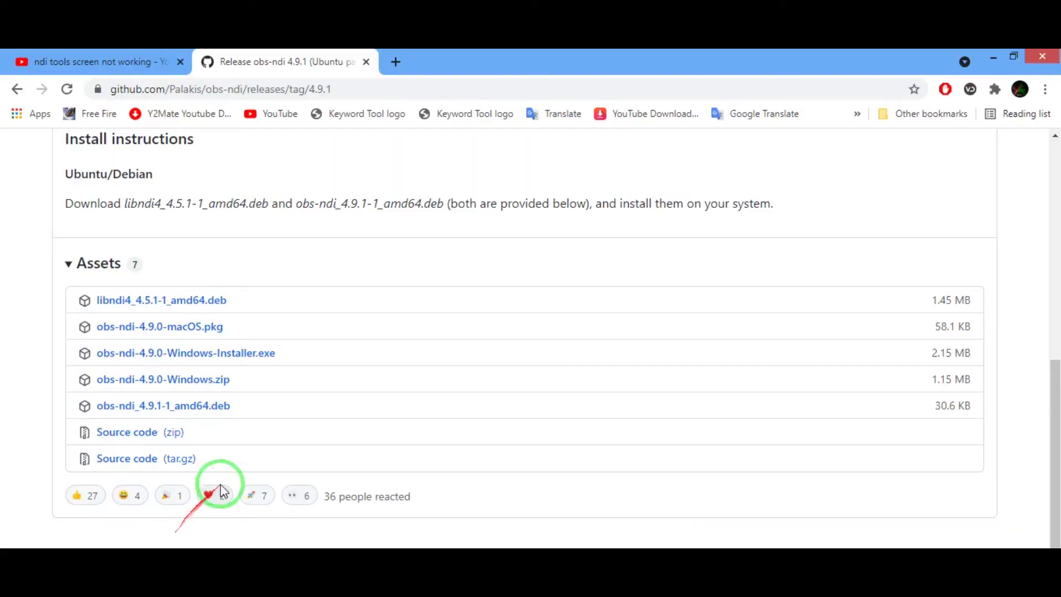
pyautogui.click(218, 387)
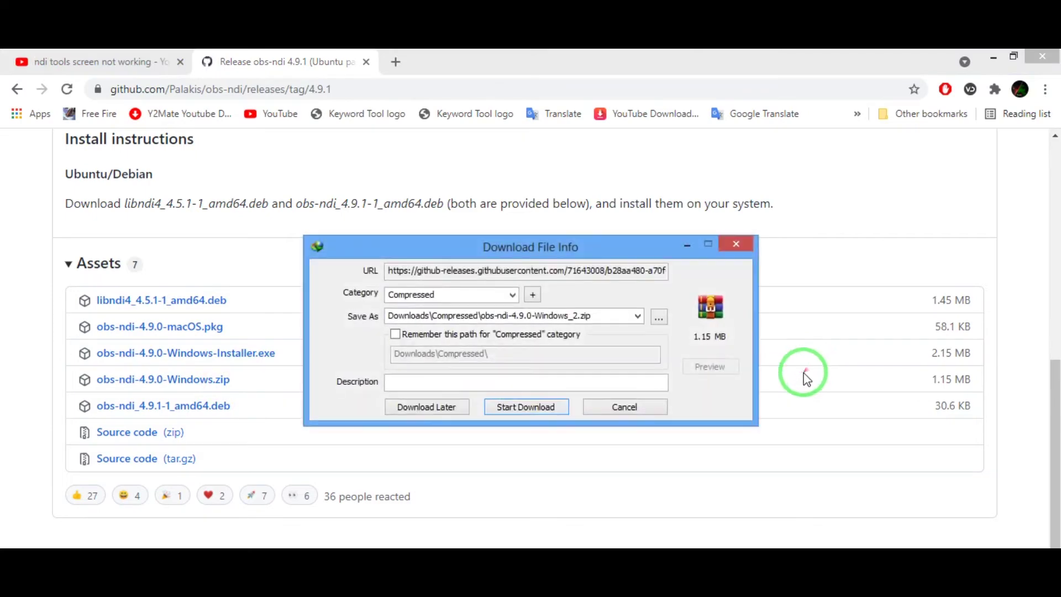
pyautogui.click(519, 407)
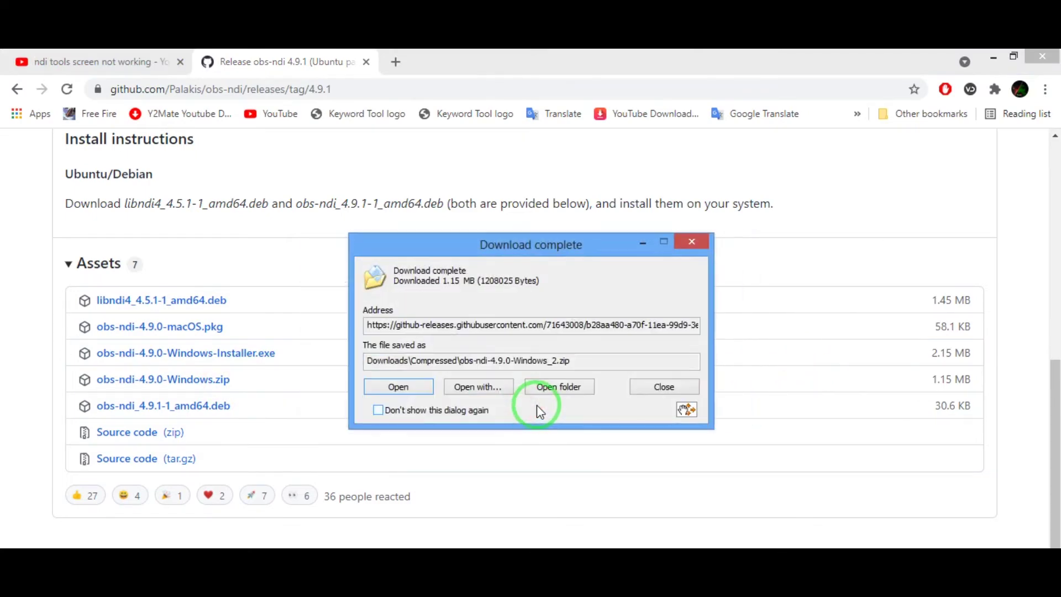
pyautogui.click(414, 388)
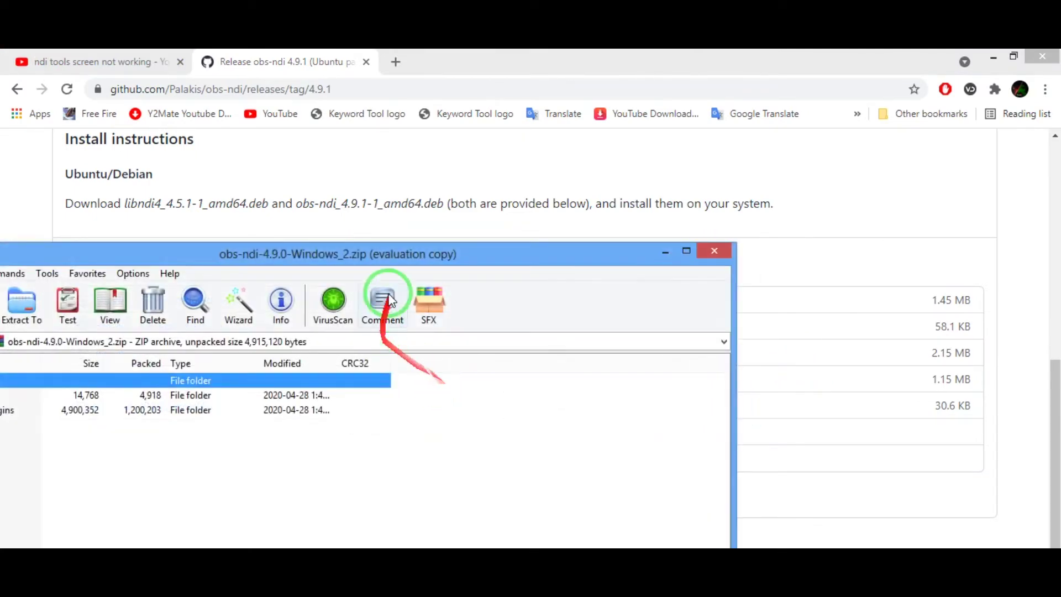
# Step: Extract the archive's data and obs-plugins folders to G:\New folder (2), agreeing to replace the existing ca-ES.ini file
pyautogui.moveTo(387, 255); pyautogui.dragTo(748, 194)
pyautogui.moveTo(395, 415); pyautogui.dragTo(391, 368)
pyautogui.click(385, 250)
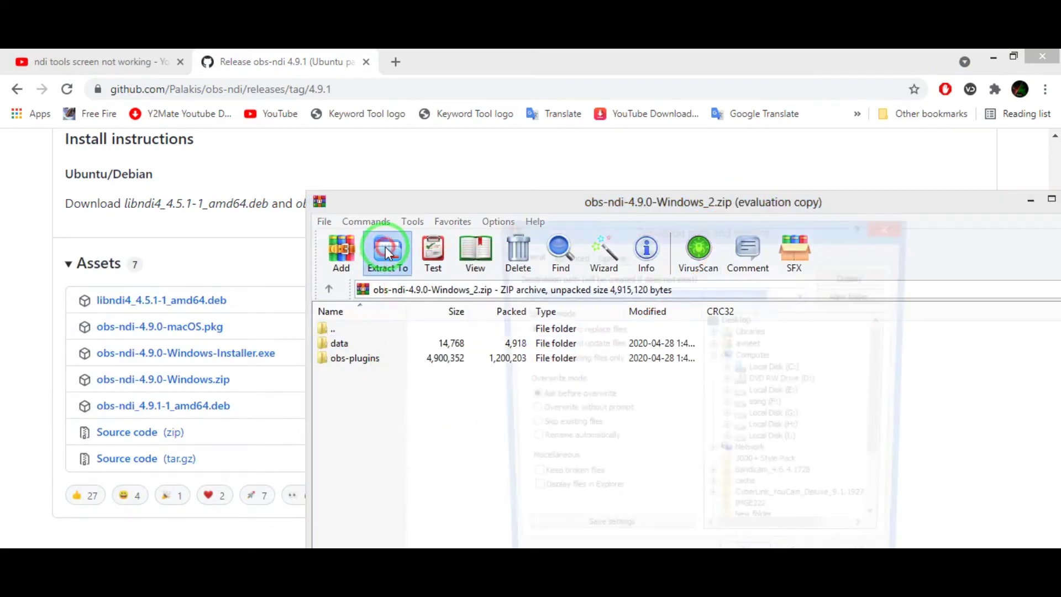
pyautogui.moveTo(651, 210); pyautogui.dragTo(384, 97)
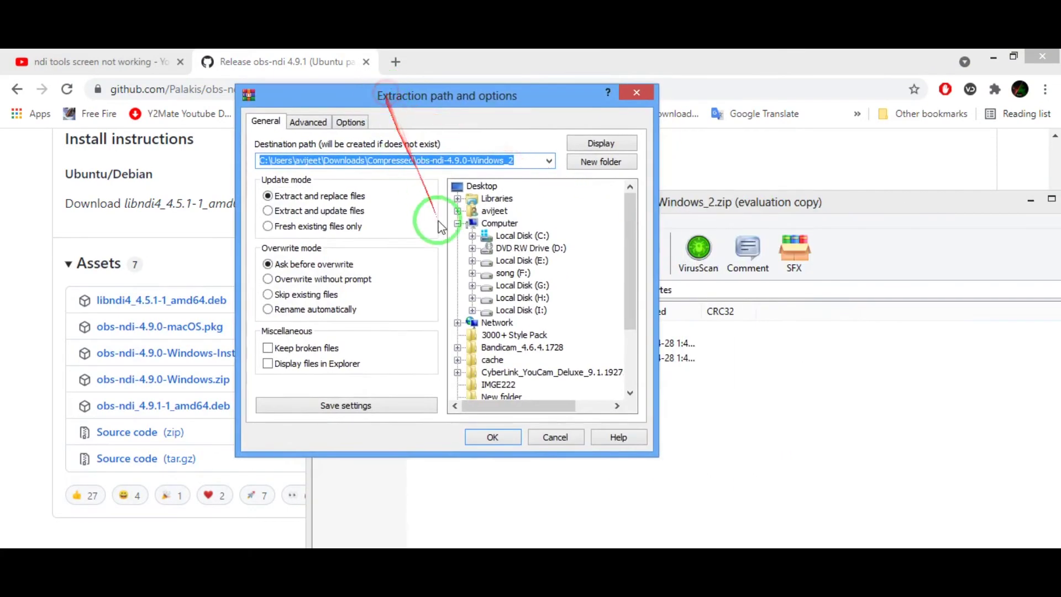
pyautogui.moveTo(630, 265); pyautogui.dragTo(637, 316)
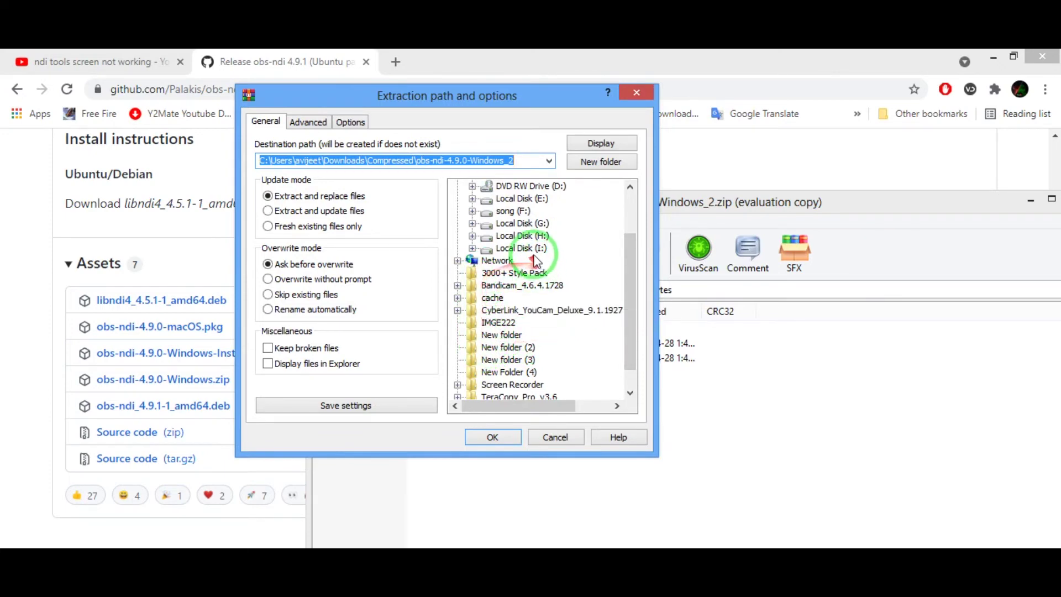
pyautogui.click(509, 224)
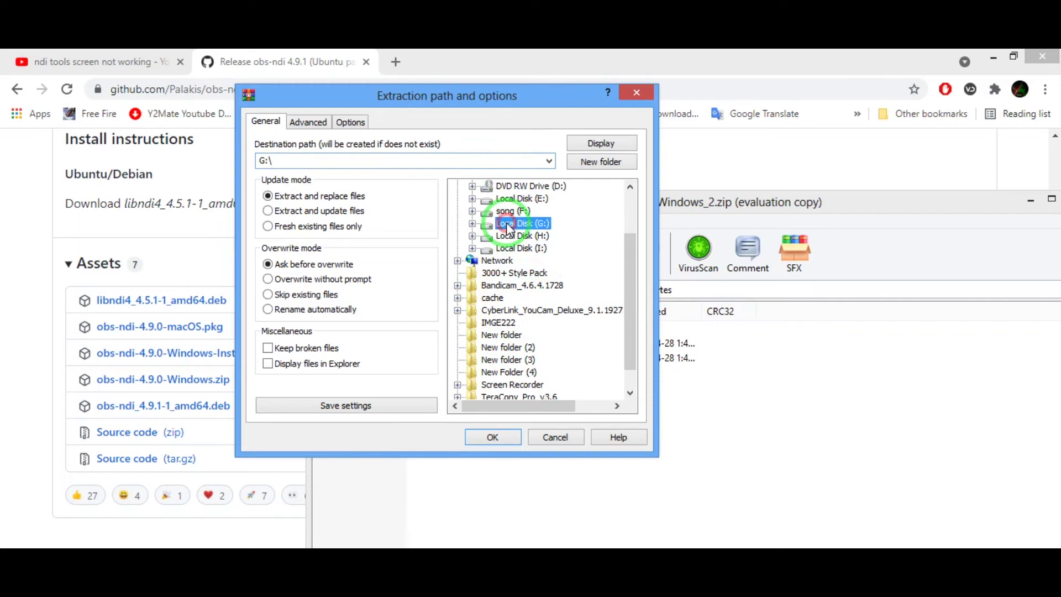
pyautogui.click(472, 224)
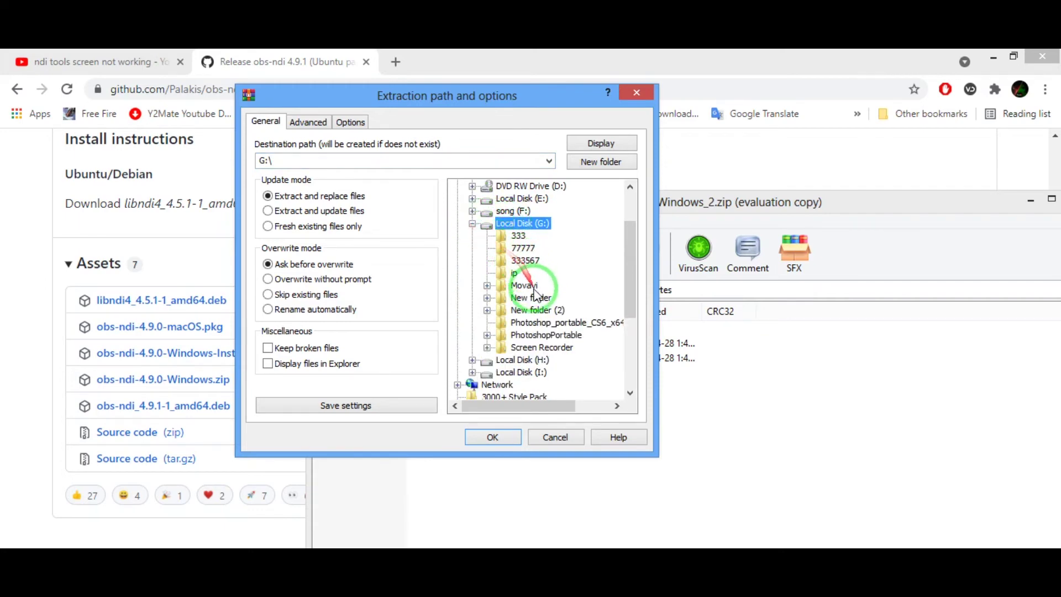
pyautogui.click(487, 311)
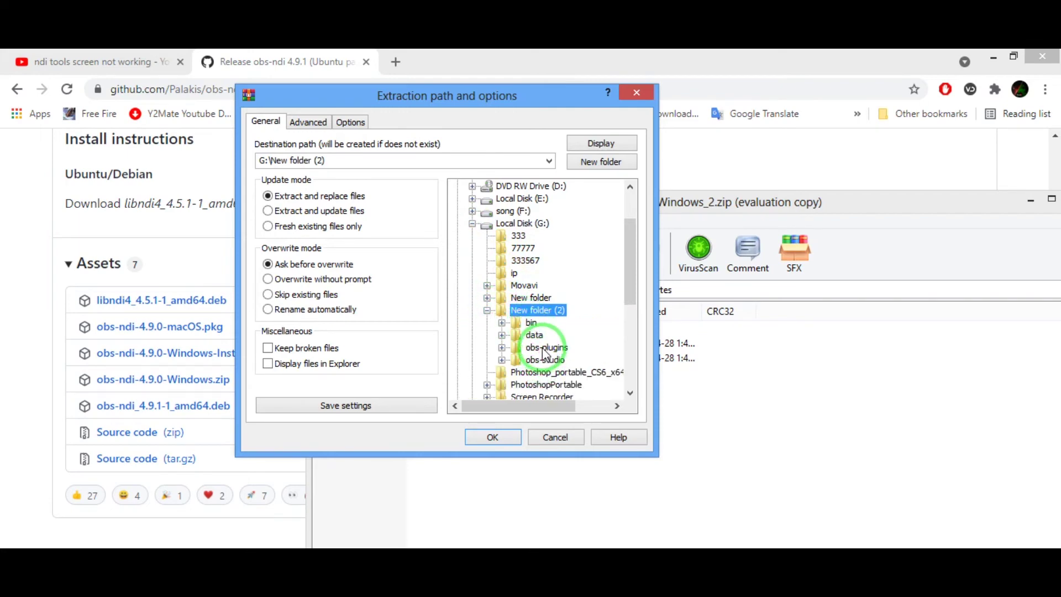
pyautogui.click(497, 436)
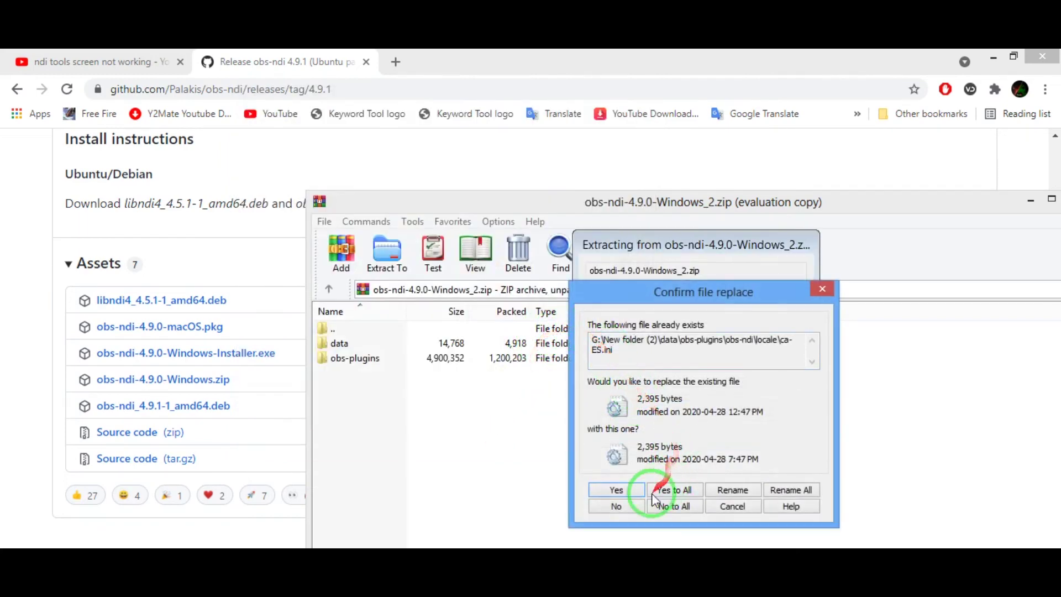
pyautogui.click(617, 489)
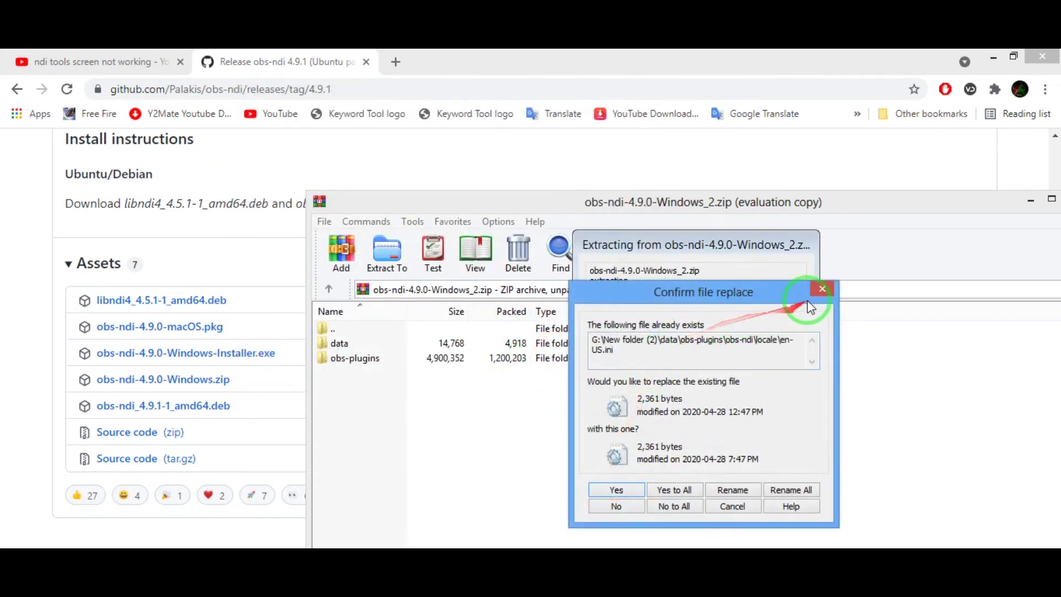
# Step: Cancel the remaining file replacements and close the archive window
pyautogui.click(821, 290)
pyautogui.moveTo(951, 215); pyautogui.dragTo(695, 191)
pyautogui.click(725, 179)
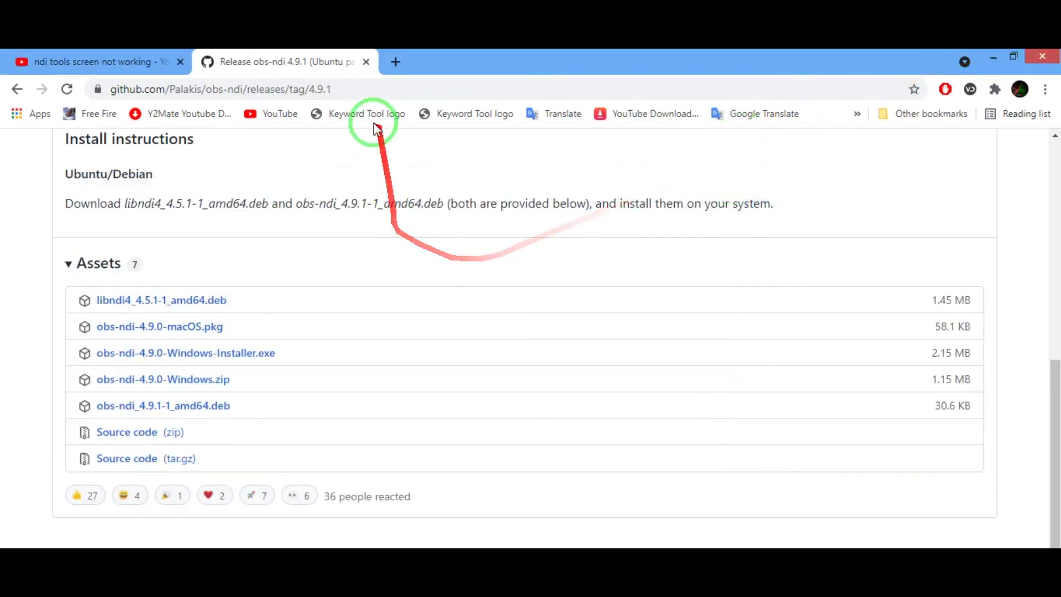
# Step: Point out the obs-ndi release page's web address and minimise the browser to return to OBS
pyautogui.click(341, 89)
pyautogui.moveTo(341, 88); pyautogui.dragTo(52, 83)
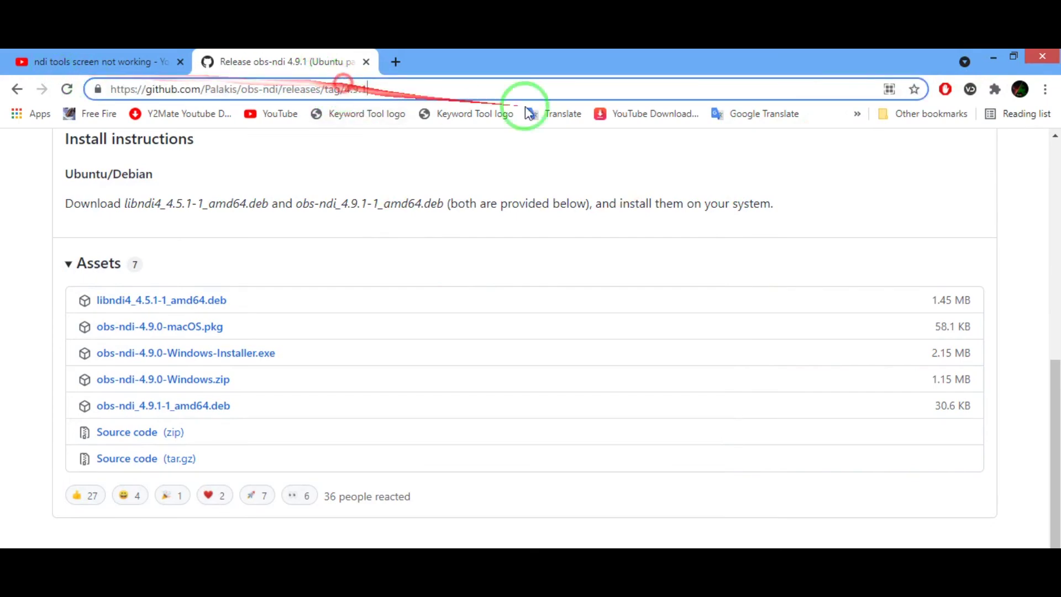
pyautogui.click(991, 61)
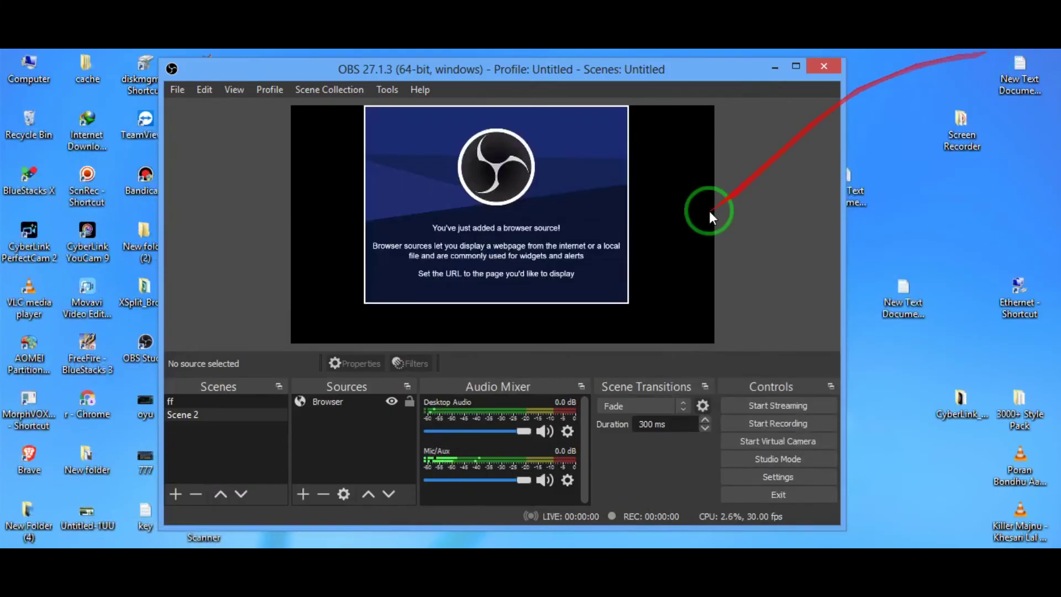
# Step: Add an NDI Source to the OBS scene and accept its default properties
pyautogui.rightClick(508, 240)
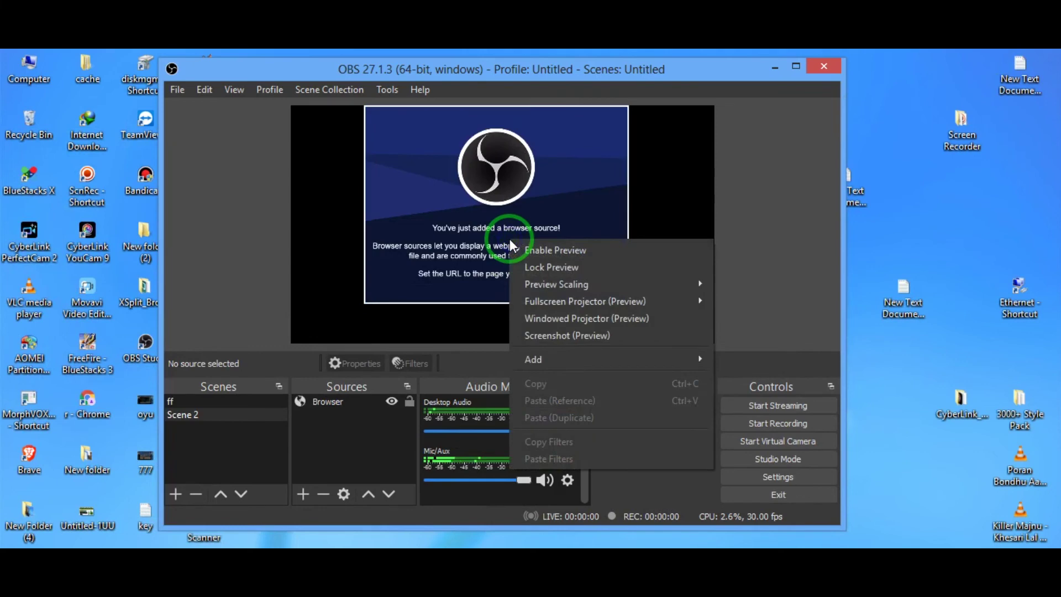
pyautogui.moveTo(555, 358)
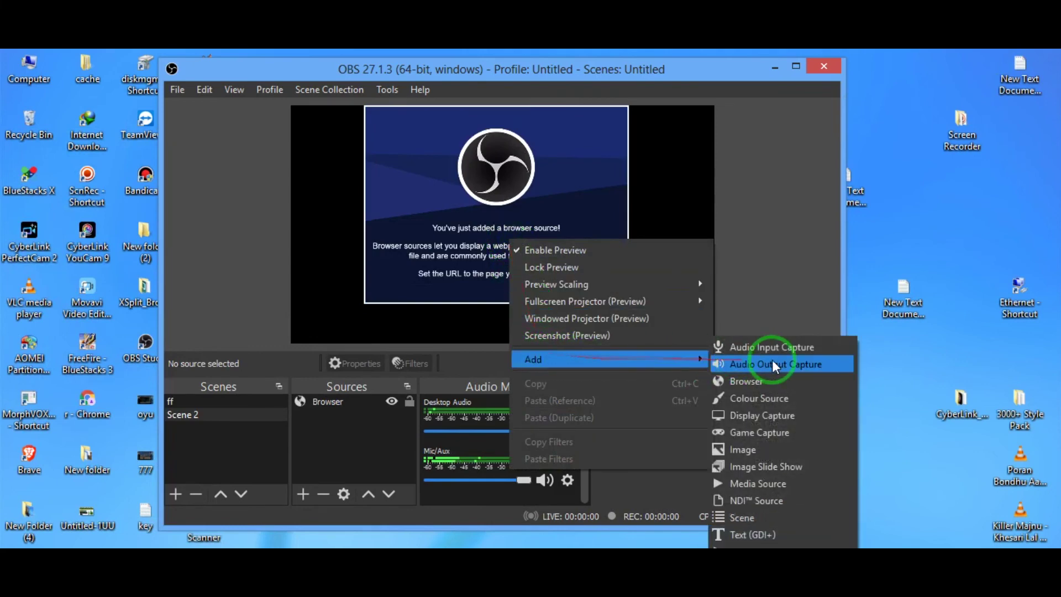
pyautogui.click(767, 504)
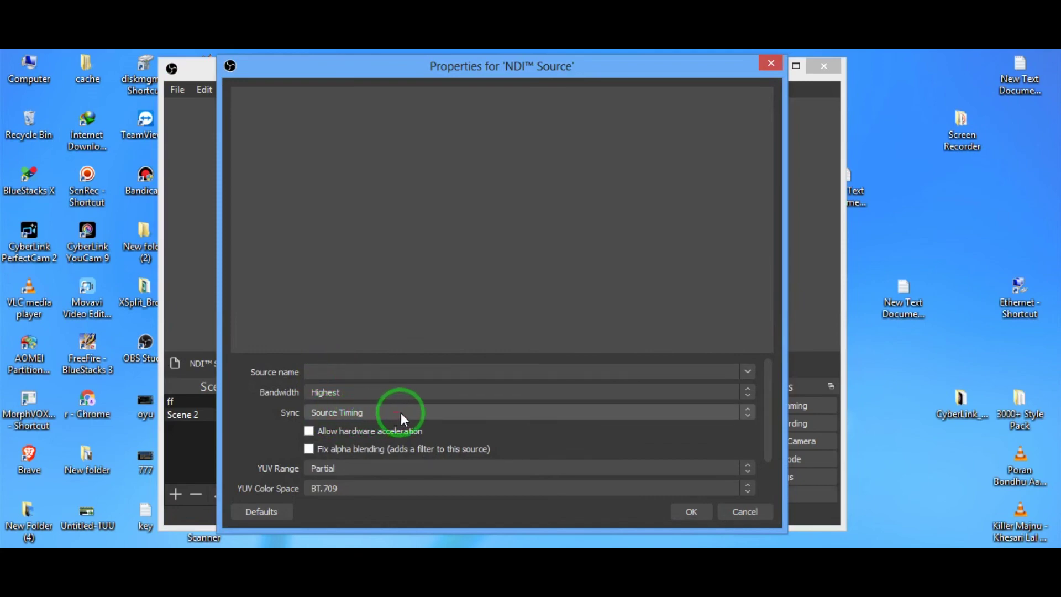
pyautogui.click(687, 511)
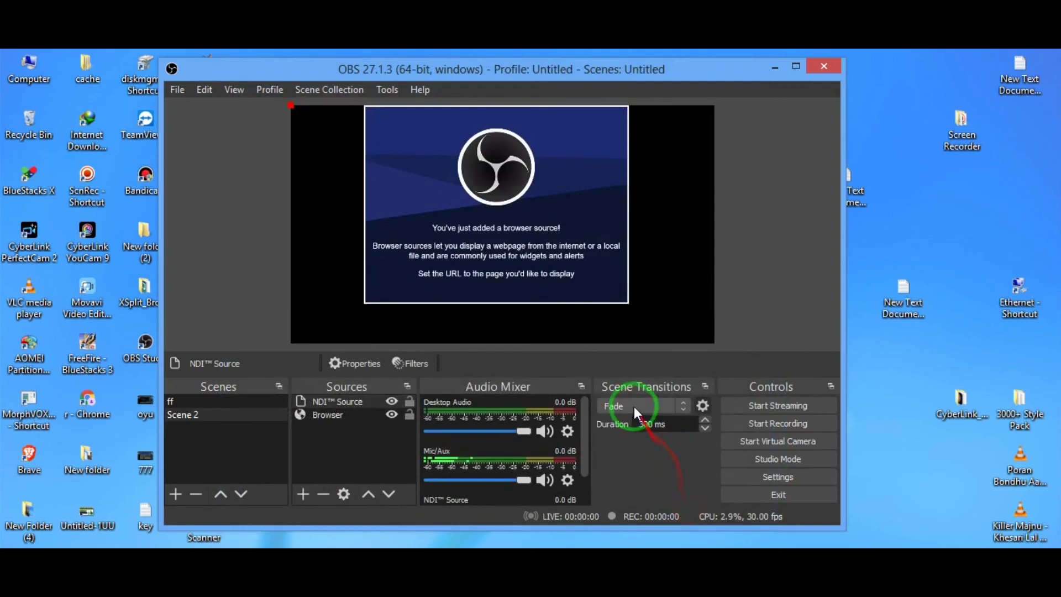